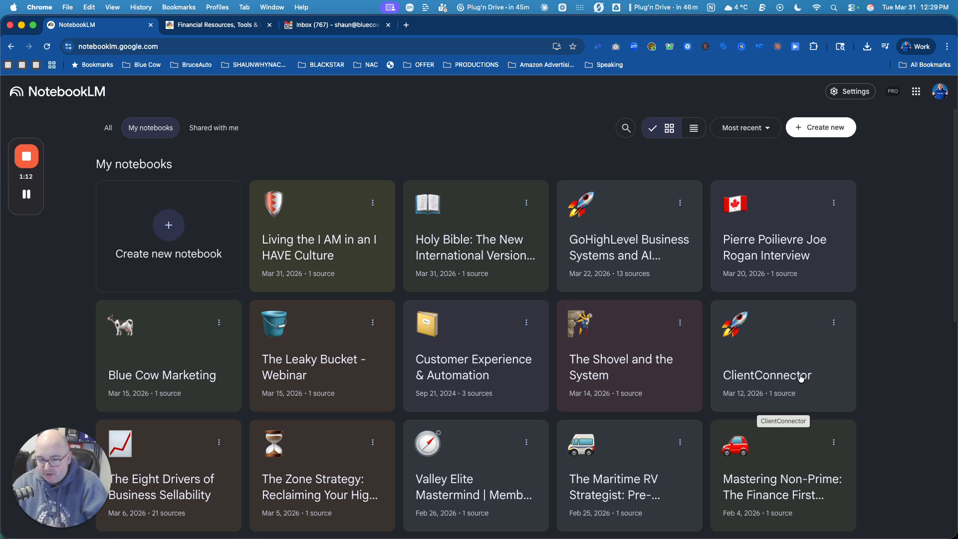
# Step: Create a new notebook and browse the Downloads folder for a source file to upload
pyautogui.click(169, 228)
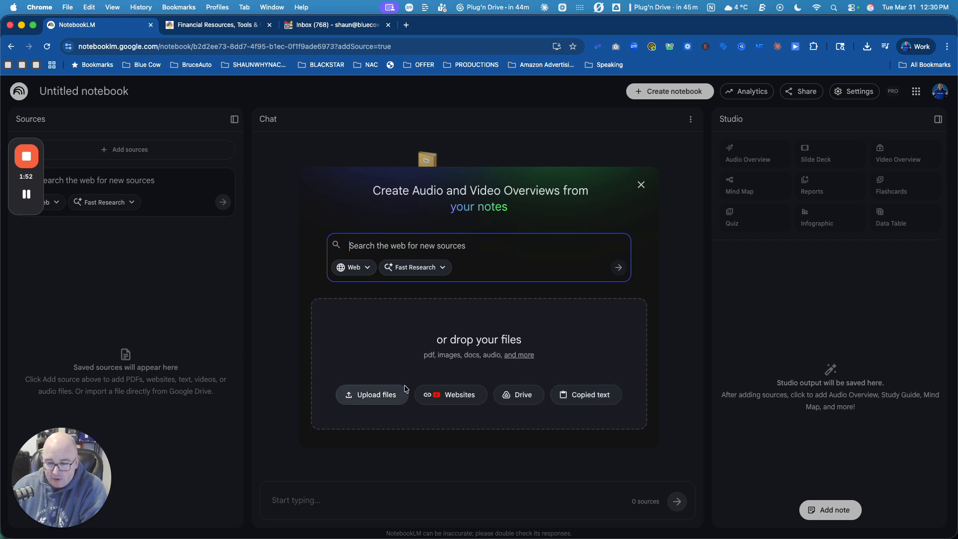
pyautogui.click(366, 400)
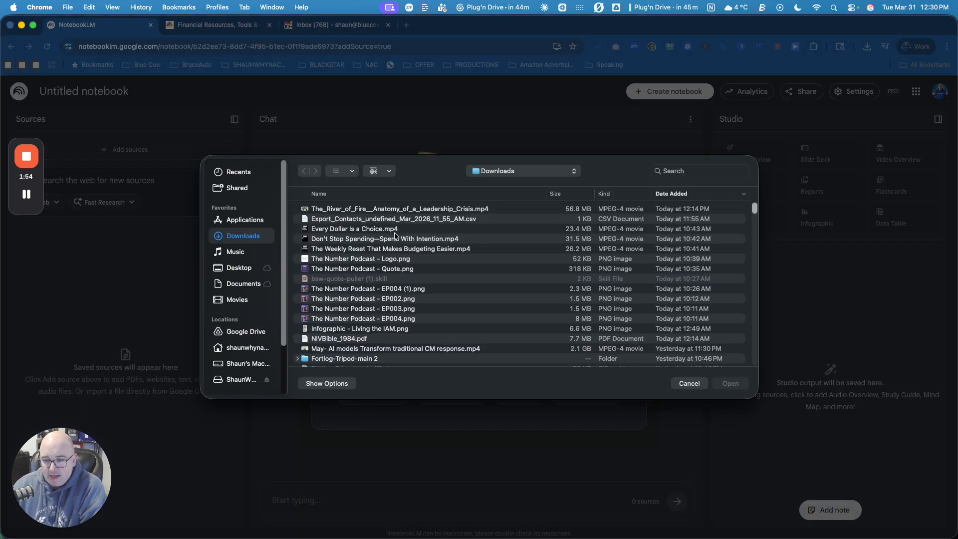
pyautogui.scroll(-5, 419, 272)
pyautogui.scroll(-10, 414, 285)
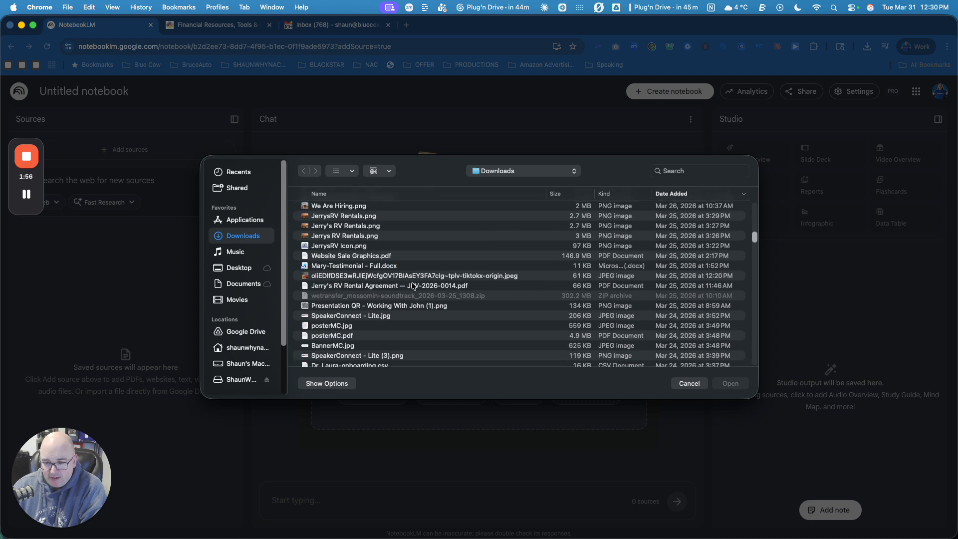
pyautogui.scroll(-3, 413, 286)
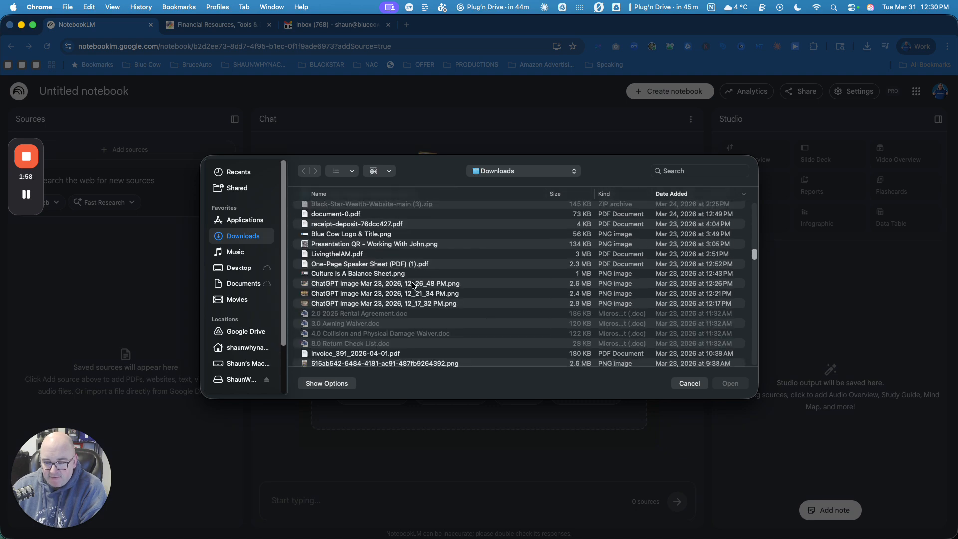
pyautogui.scroll(-10, 413, 286)
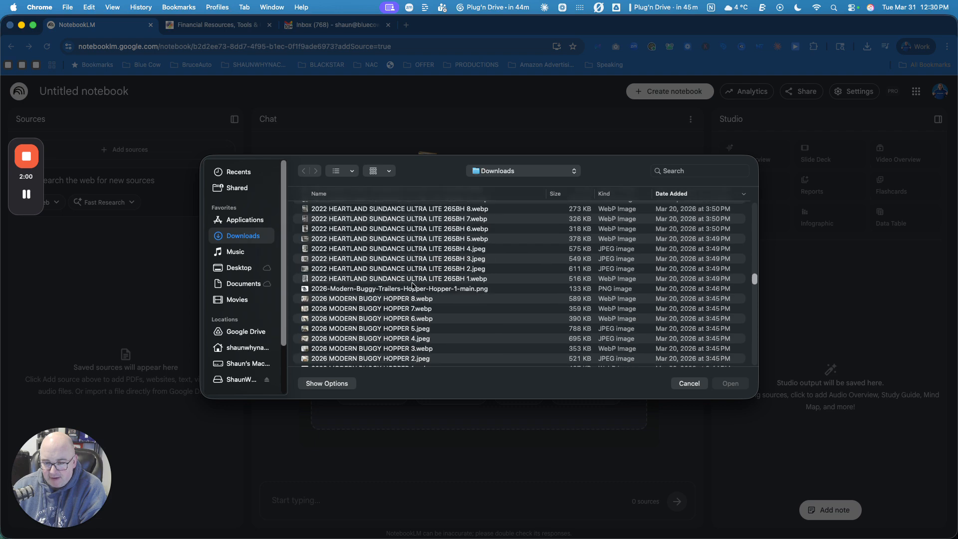
pyautogui.scroll(-15, 413, 286)
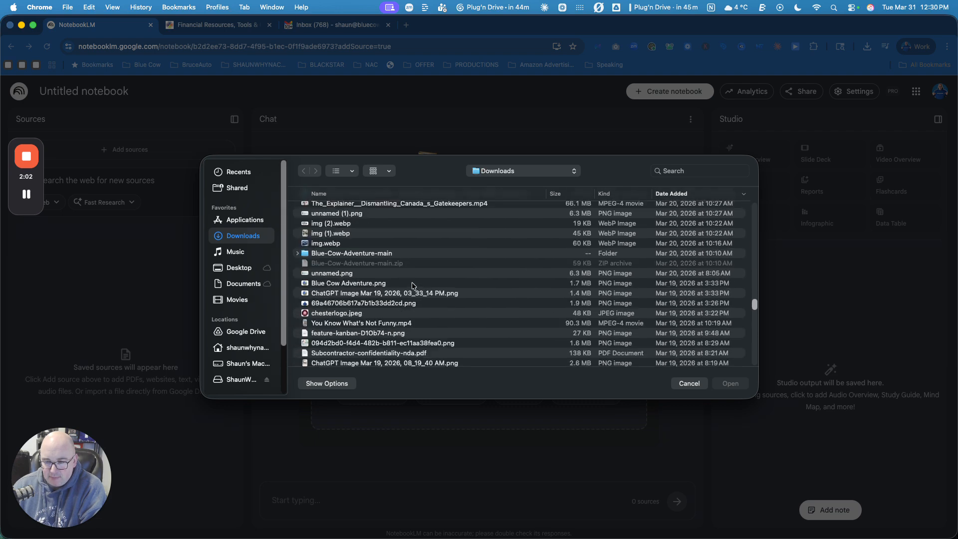
pyautogui.scroll(-3, 412, 286)
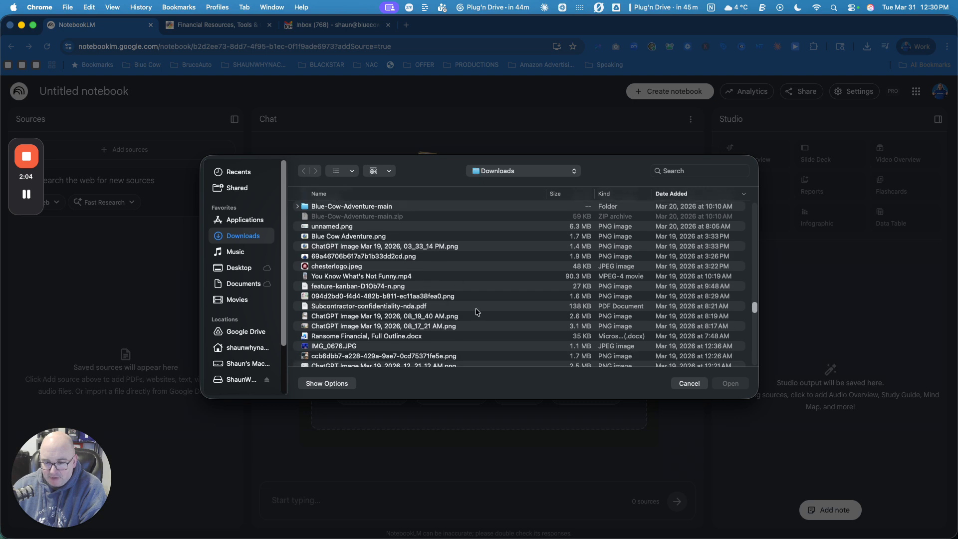
pyautogui.scroll(-3, 474, 311)
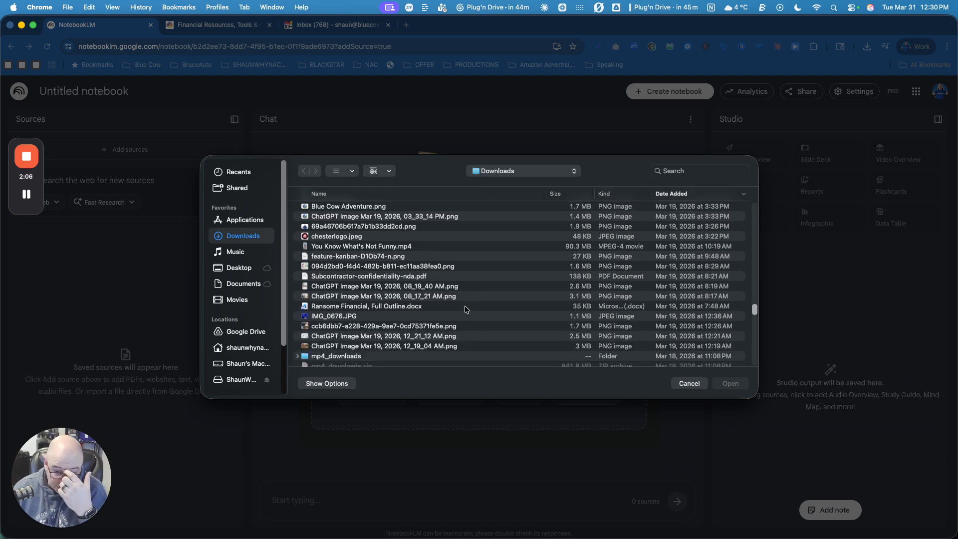
pyautogui.scroll(-10, 465, 309)
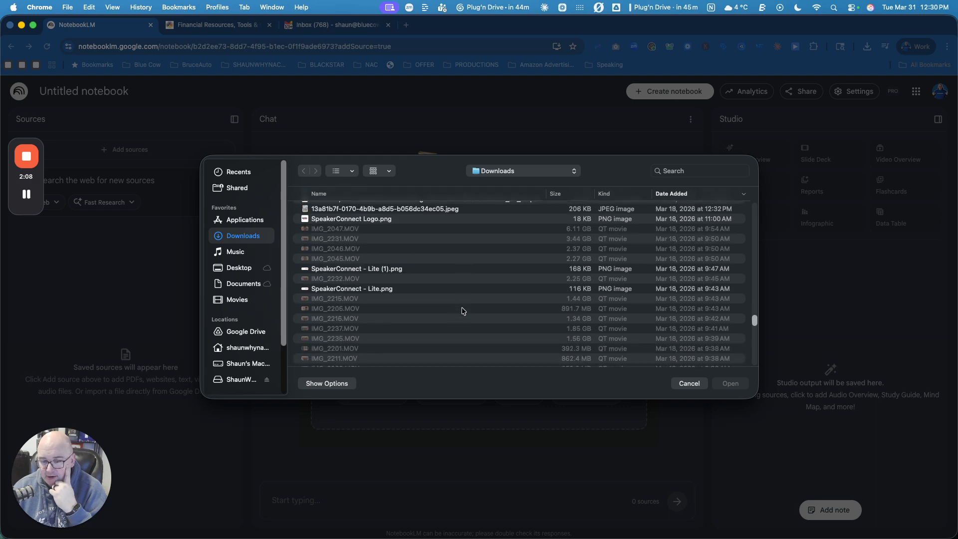
pyautogui.scroll(-15, 463, 310)
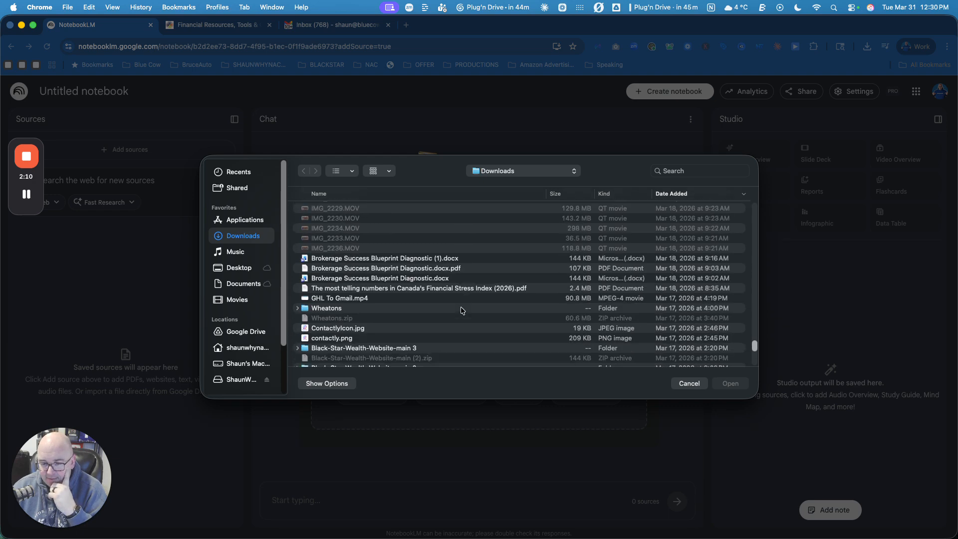
pyautogui.scroll(-10, 463, 310)
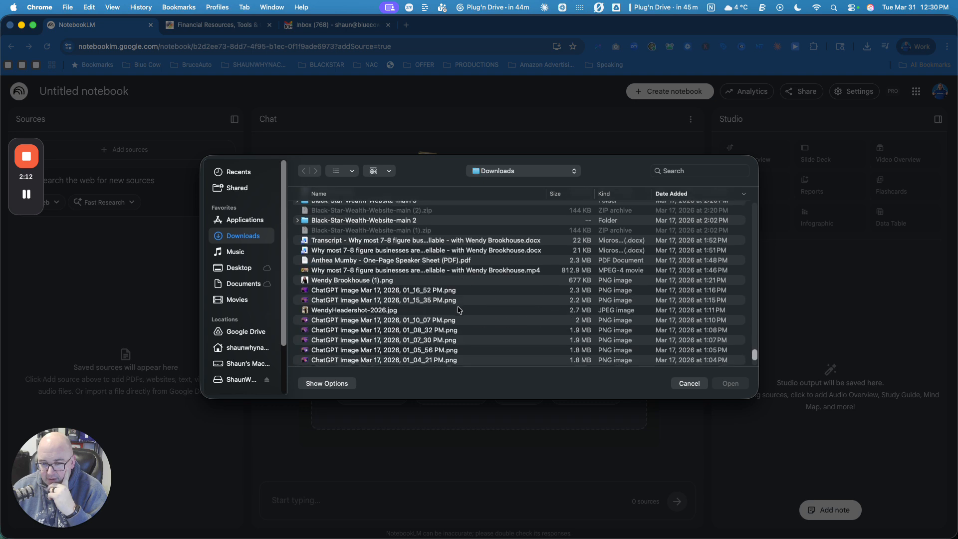
pyautogui.scroll(-5, 459, 310)
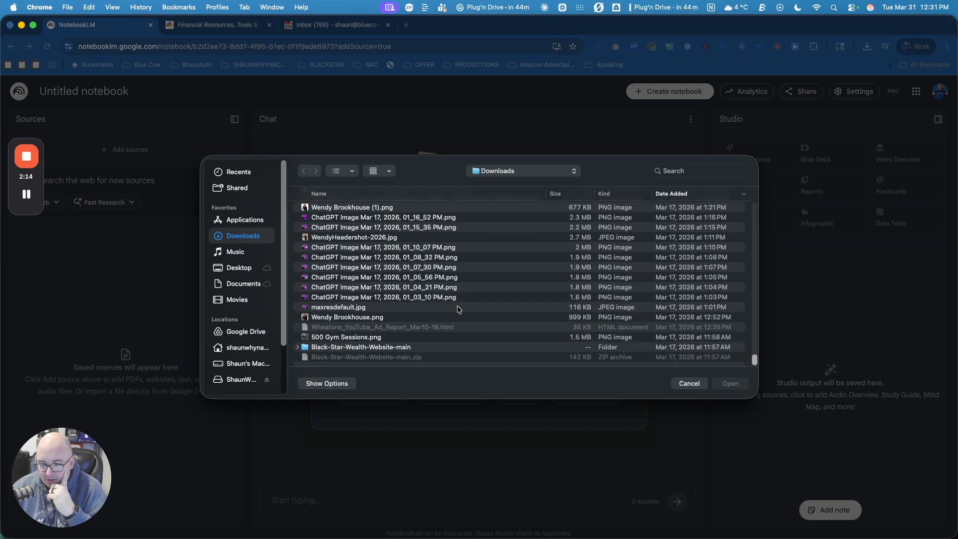
pyautogui.scroll(12, 458, 309)
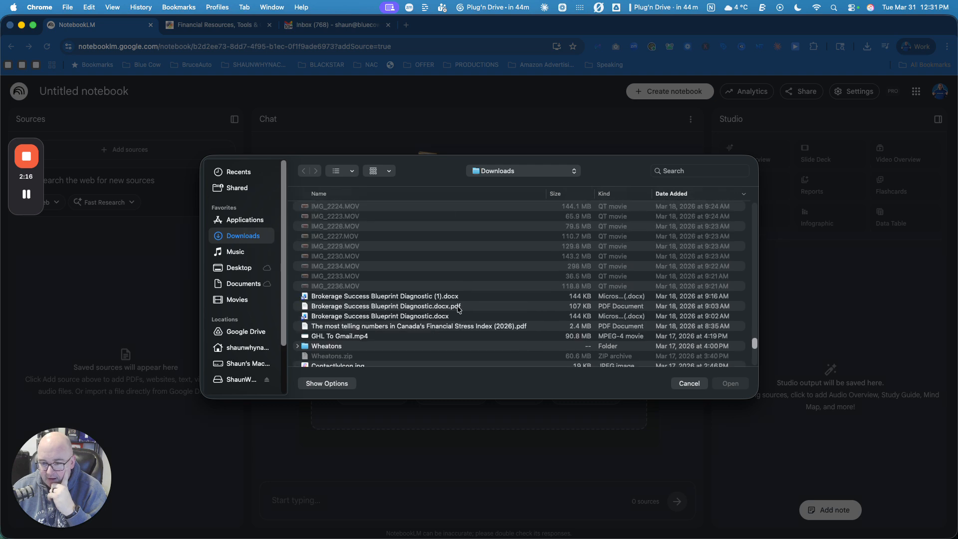
pyautogui.scroll(10, 458, 309)
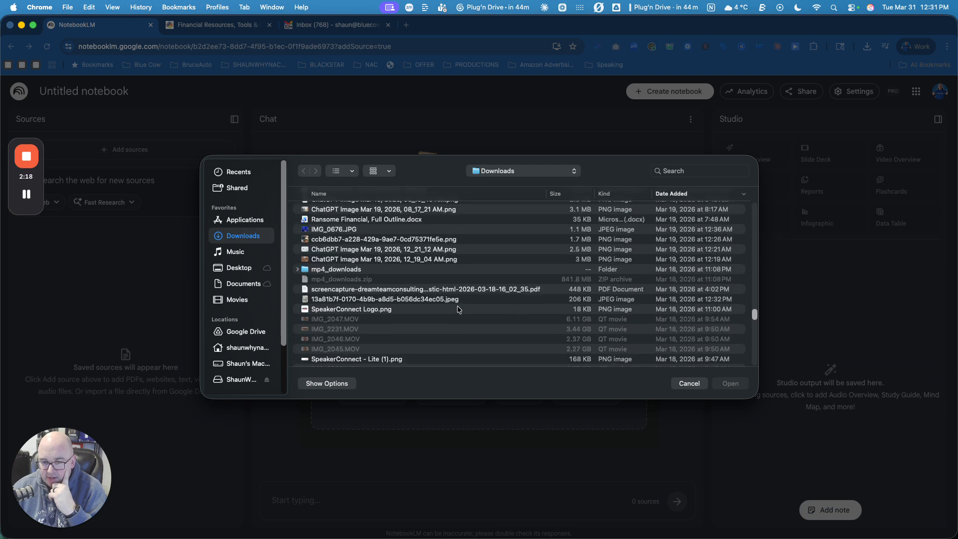
pyautogui.scroll(10, 458, 306)
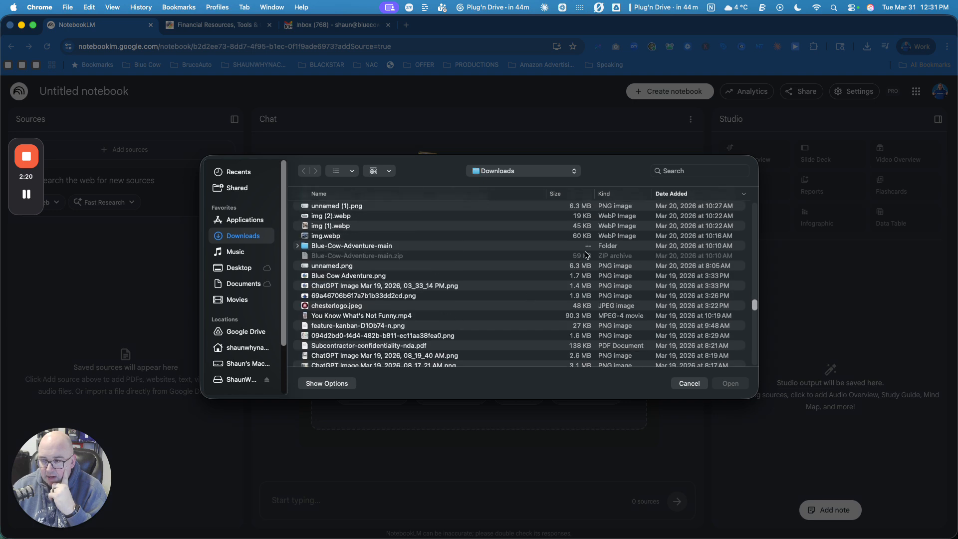
# Step: Sort the Downloads files by kind and scroll through the PDF documents
pyautogui.click(619, 193)
pyautogui.scroll(-5, 627, 264)
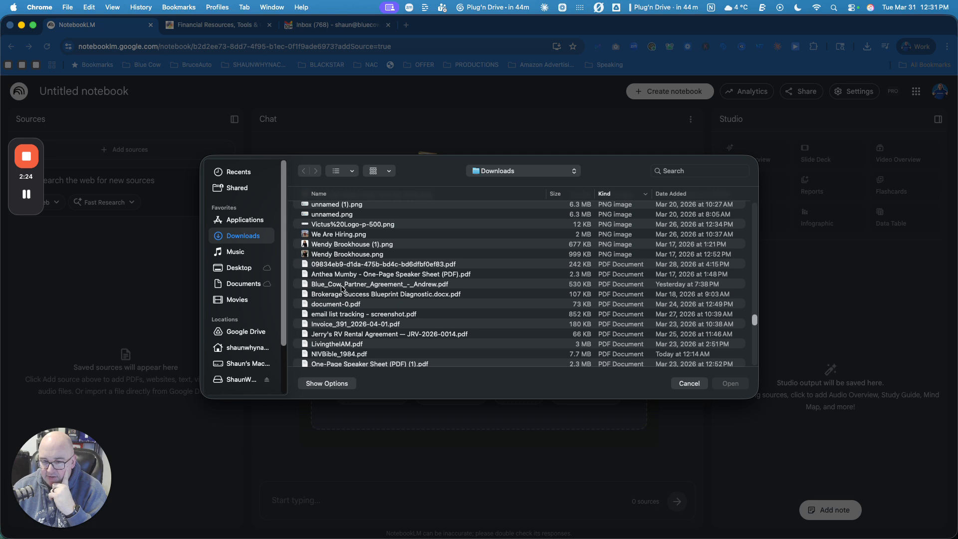
pyautogui.scroll(-3, 342, 289)
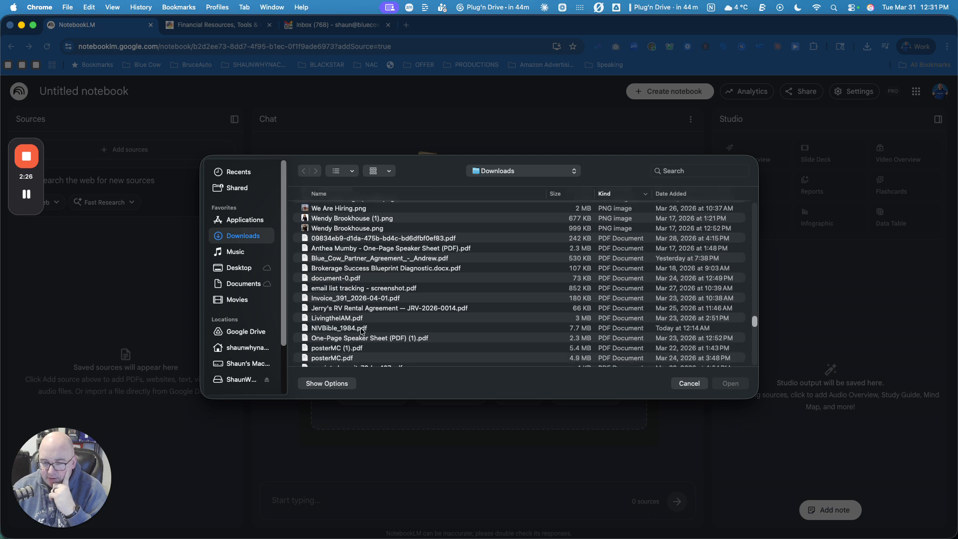
pyautogui.scroll(-5, 363, 332)
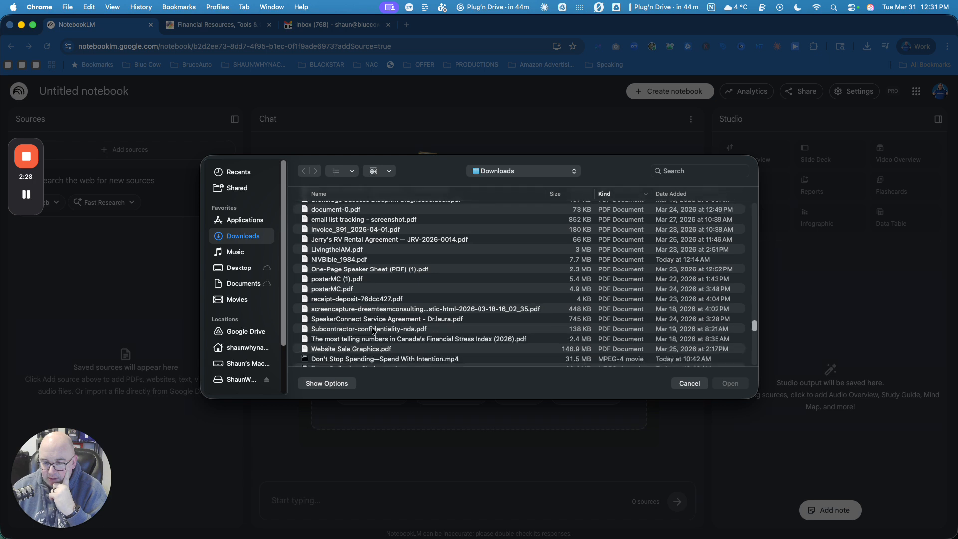
pyautogui.scroll(2, 374, 331)
# Step: Select LivingtheIAM.pdf, then cancel the upload and return to the notebook list
pyautogui.click(339, 274)
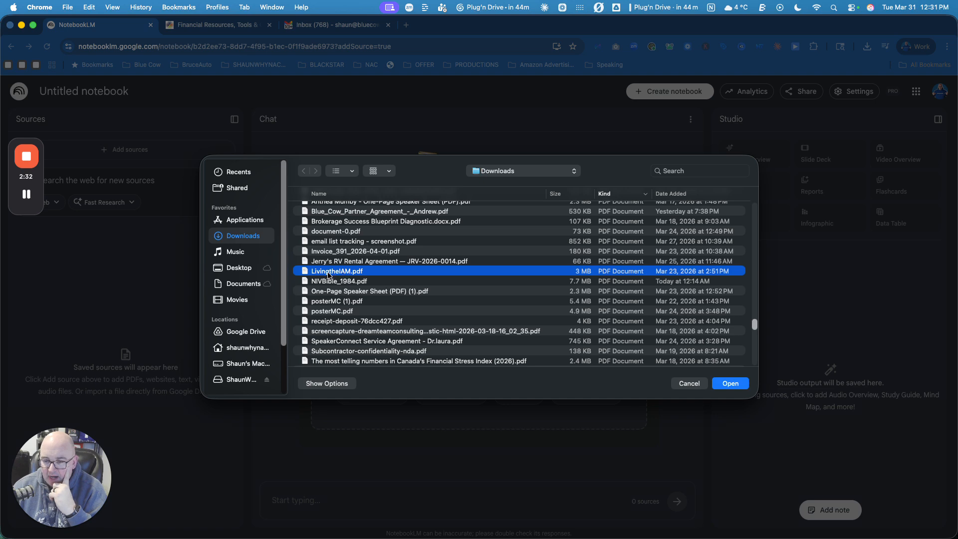
pyautogui.click(686, 386)
pyautogui.click(23, 95)
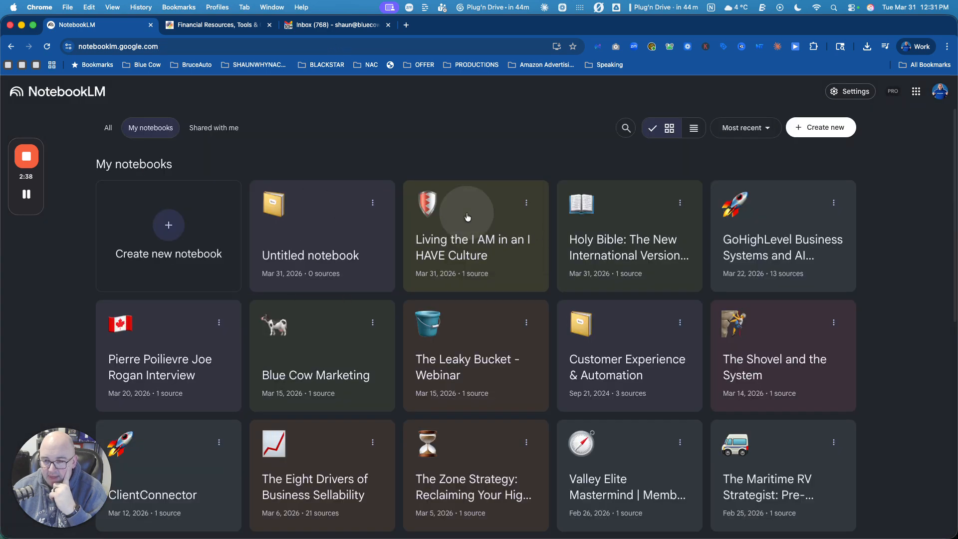
# Step: Open the Living the I AM in an I HAVE Culture notebook and maximize the browser window
pyautogui.click(467, 217)
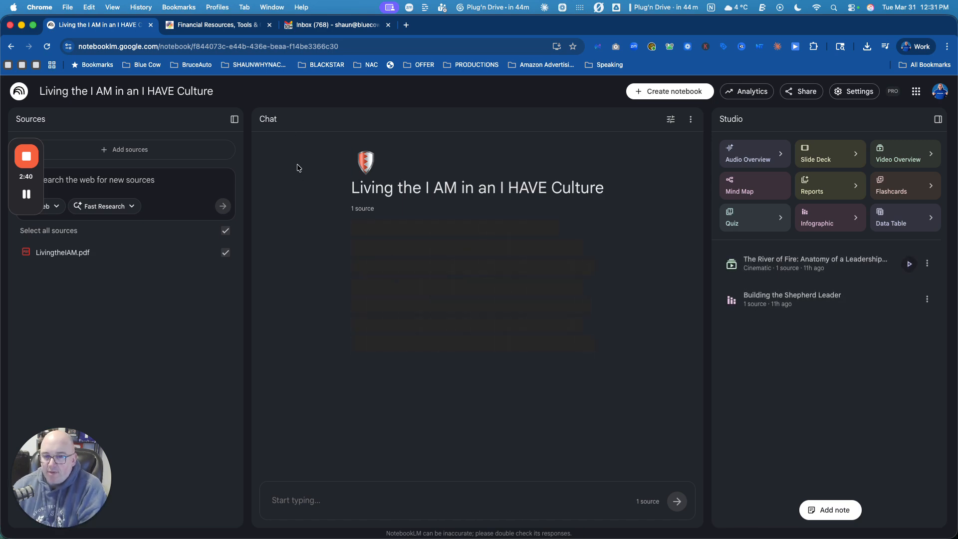
pyautogui.moveTo(294, 538)
pyautogui.hotkey('ctrl', 'alt', 'i')
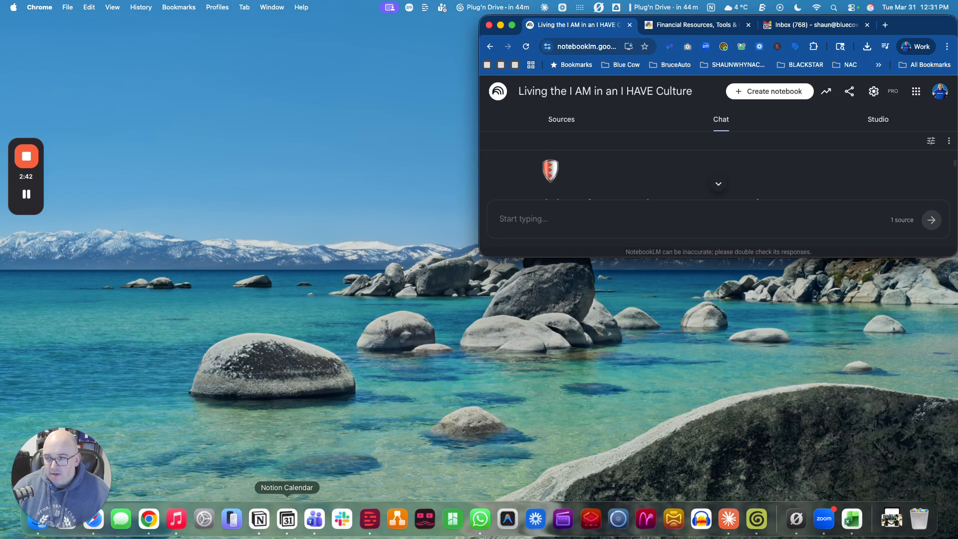
pyautogui.hotkey('ctrl', 'alt', 'Return')
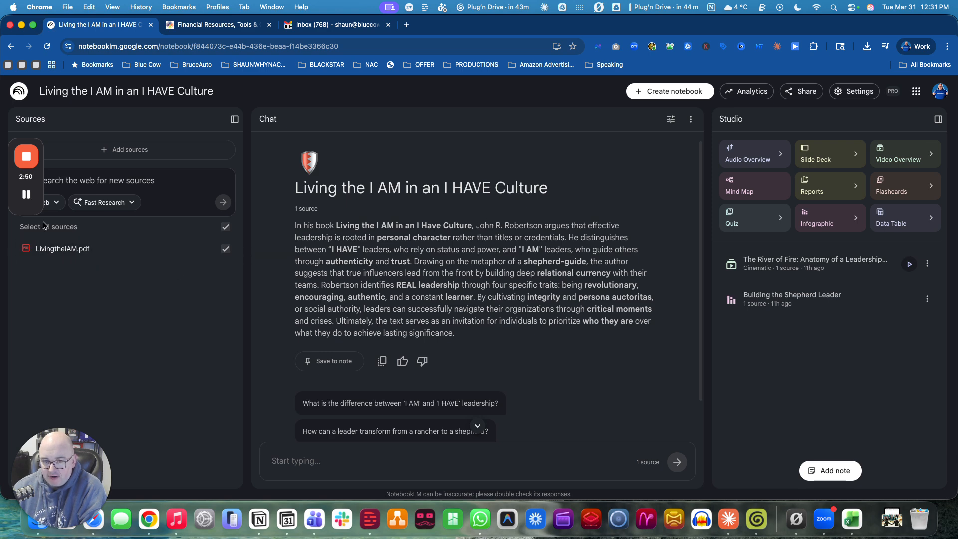
pyautogui.moveTo(7, 188); pyautogui.dragTo(27, 353)
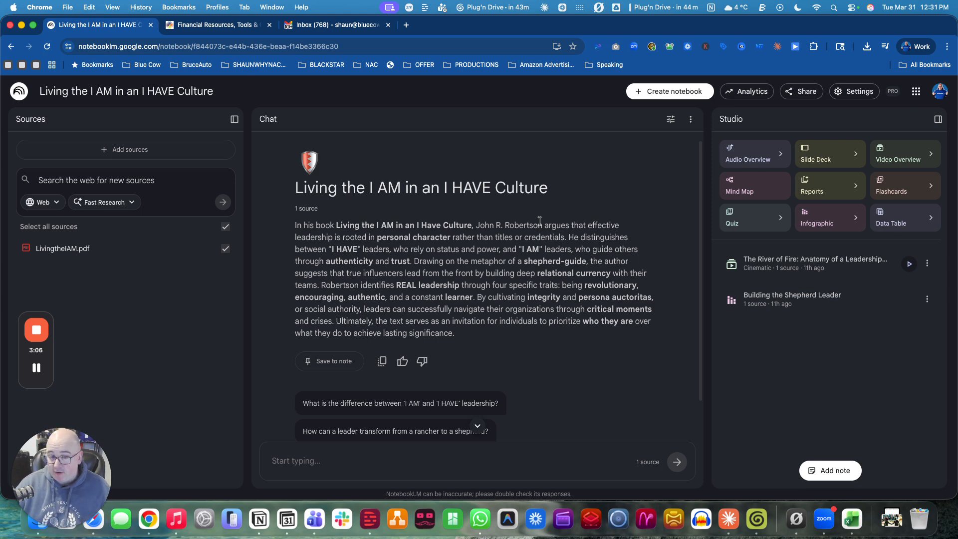
# Step: Open the add-sources dialog and close it again
pyautogui.click(125, 152)
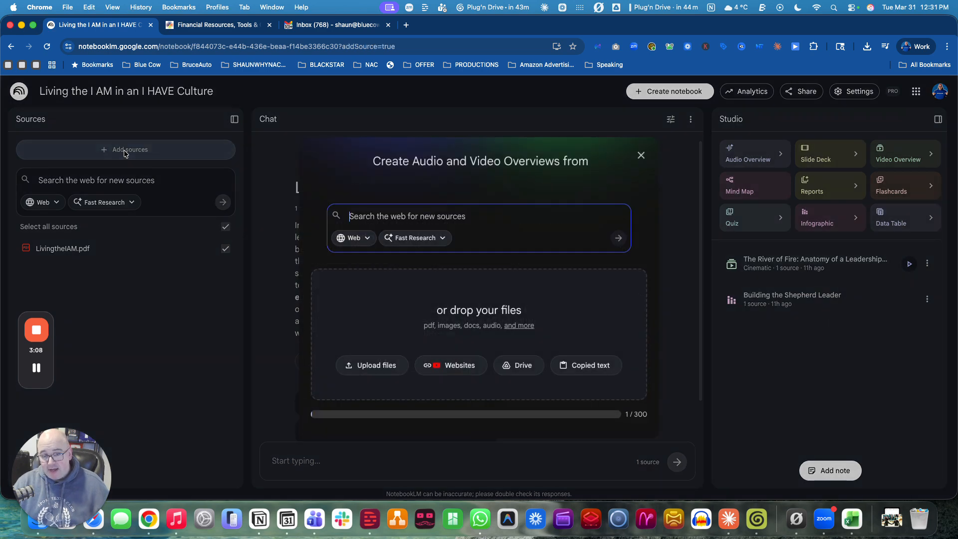
pyautogui.click(641, 156)
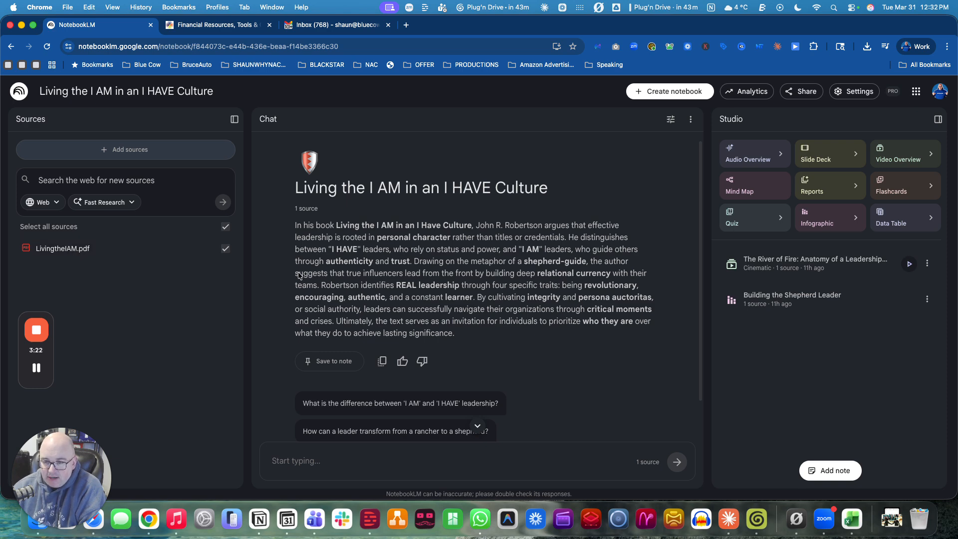
# Step: Ask the chat: What are 3 quote from the author I can use in a social post
pyautogui.click(409, 457)
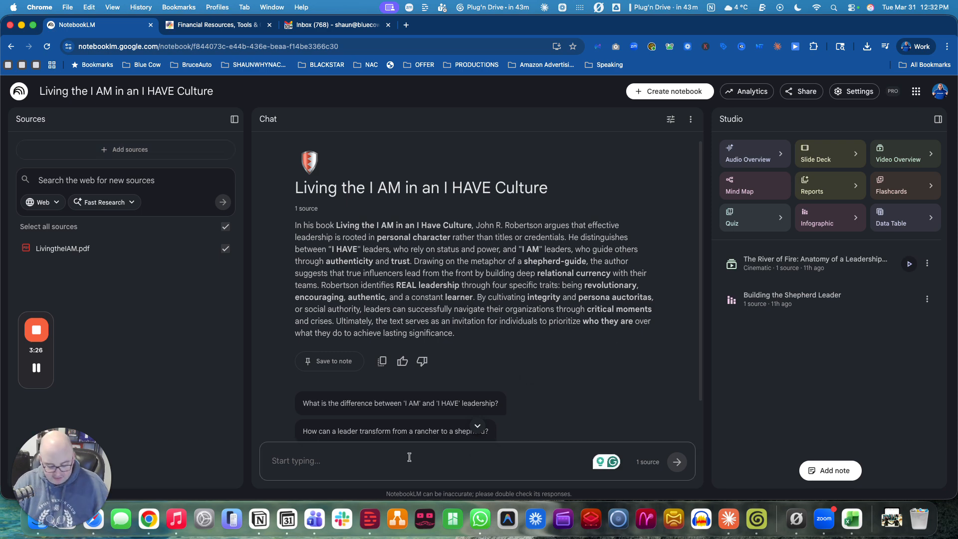
pyautogui.write('Wha')
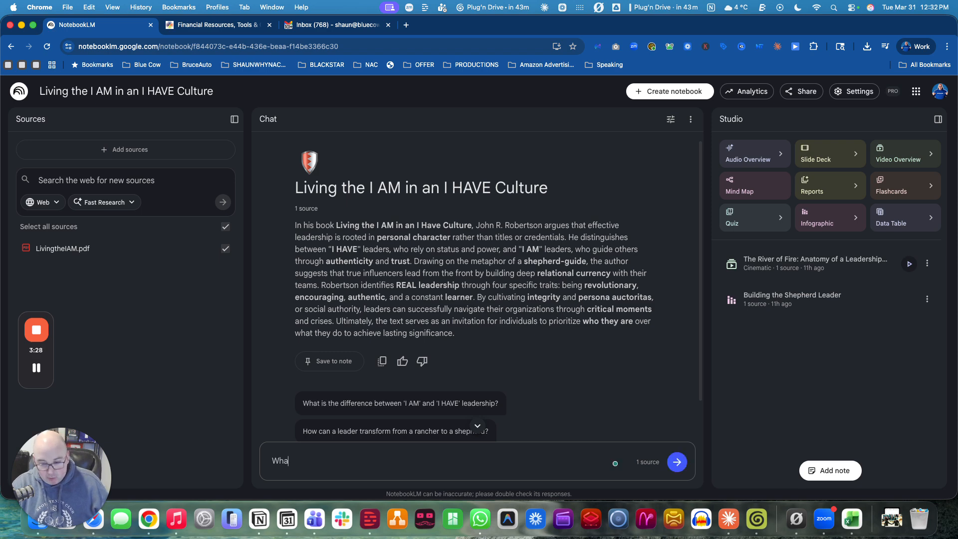
pyautogui.write('t are 3')
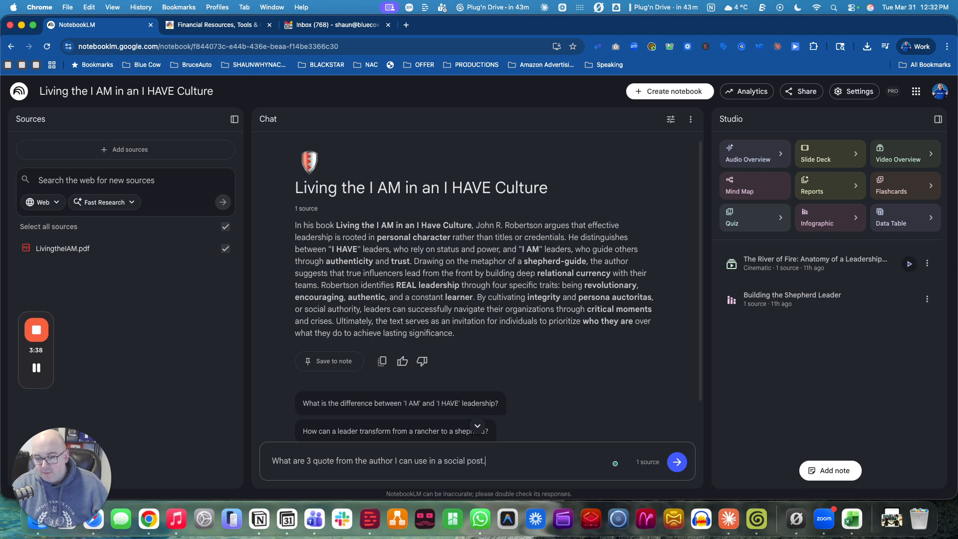
pyautogui.press('Return')
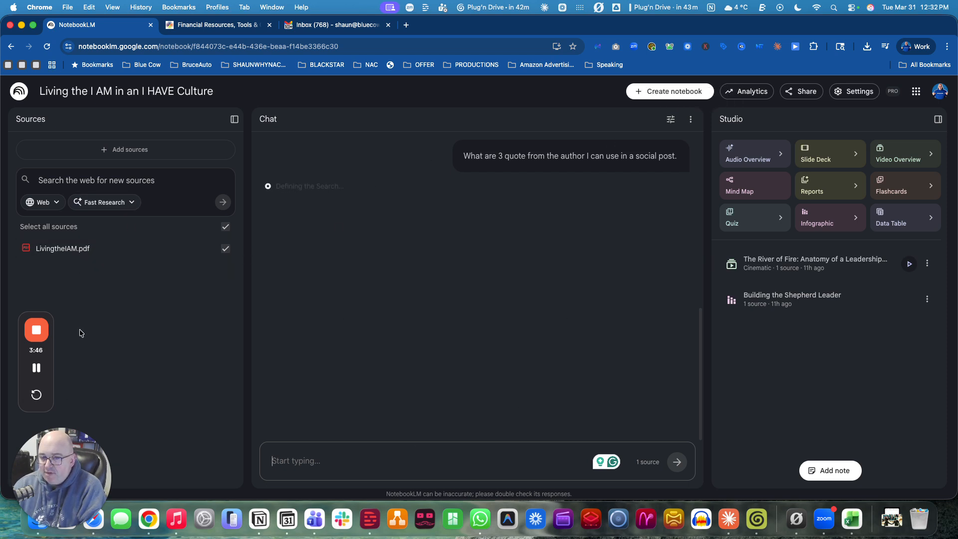
pyautogui.moveTo(42, 370)
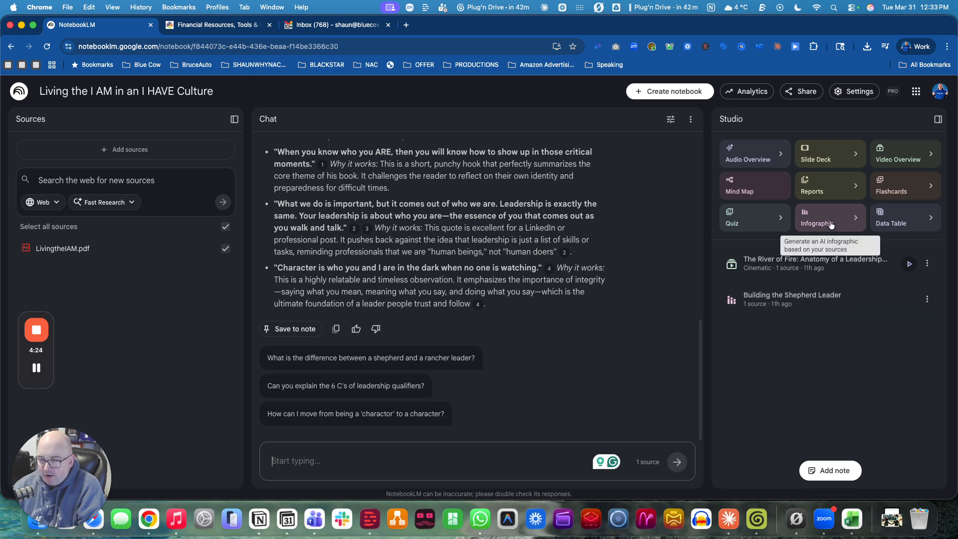
# Step: Open the Audio Overview customization options, review the formats and length, then close without generating
pyautogui.click(766, 155)
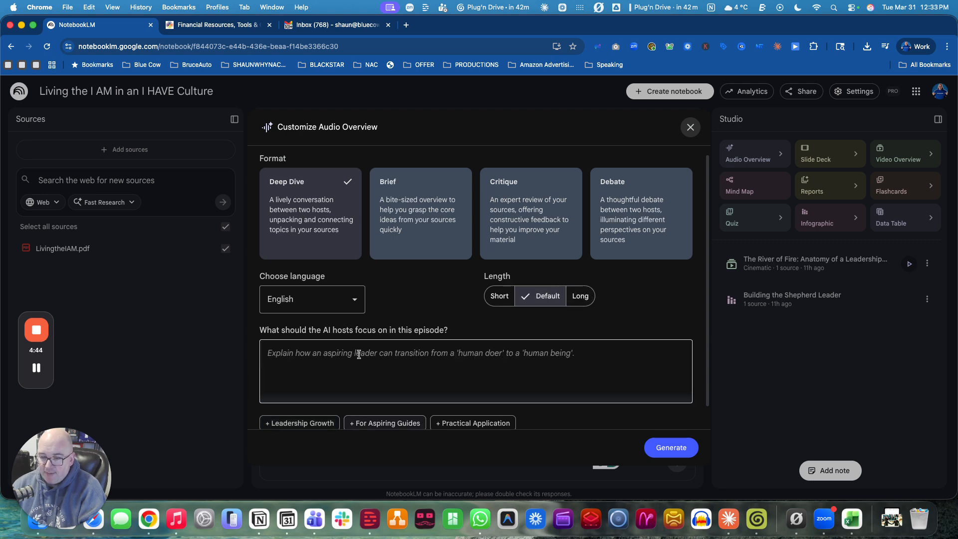
pyautogui.scroll(-2, 466, 375)
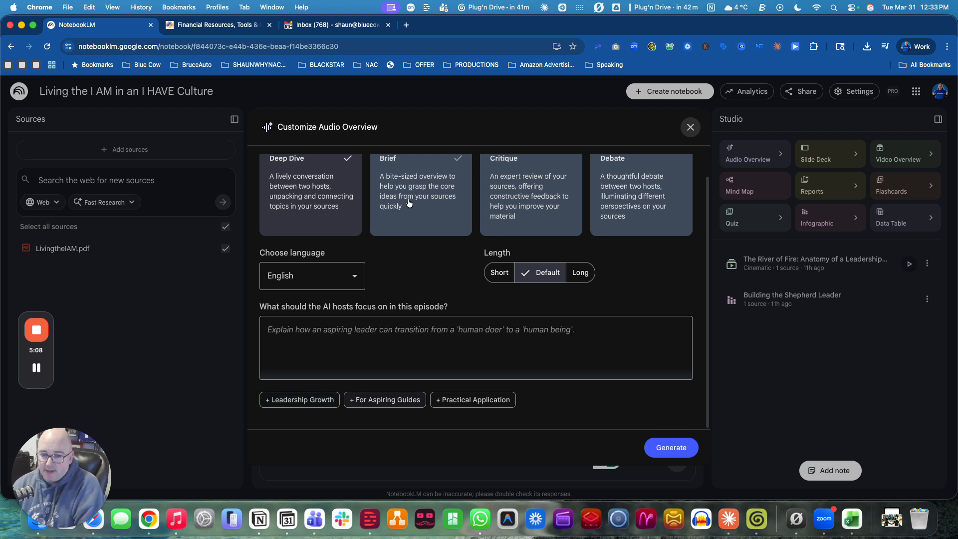
pyautogui.scroll(1, 494, 208)
pyautogui.scroll(2, 495, 207)
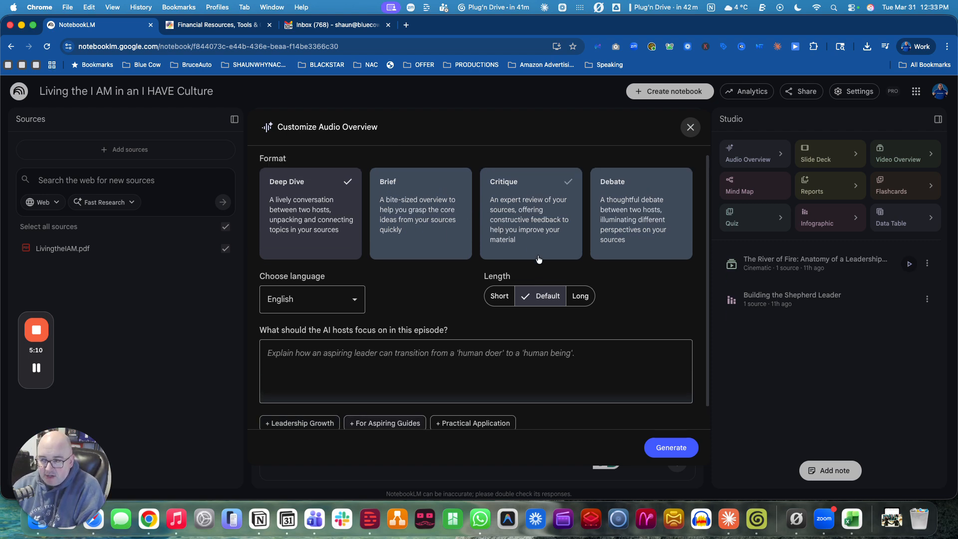
pyautogui.click(691, 128)
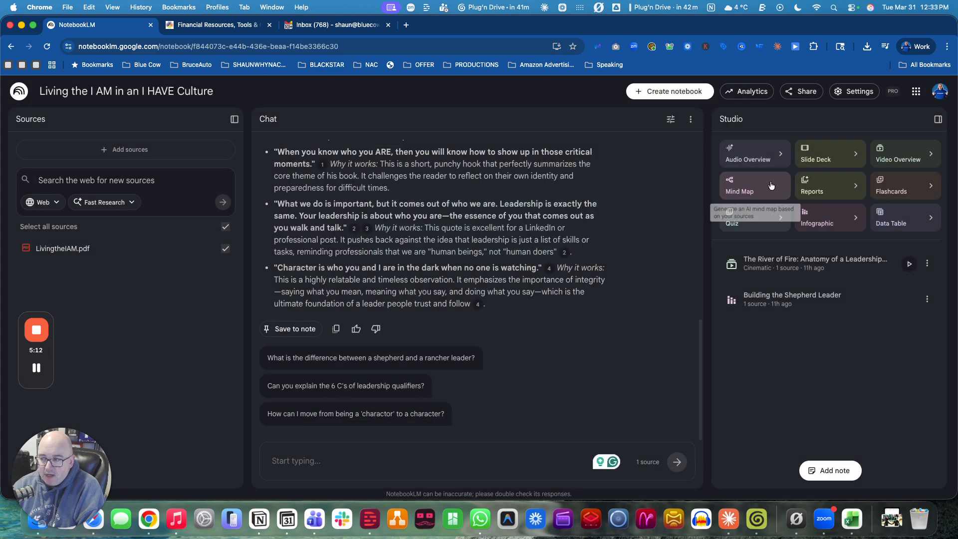
# Step: Generate a slide deck from the source using the default Detailed Deck format and length
pyautogui.click(826, 156)
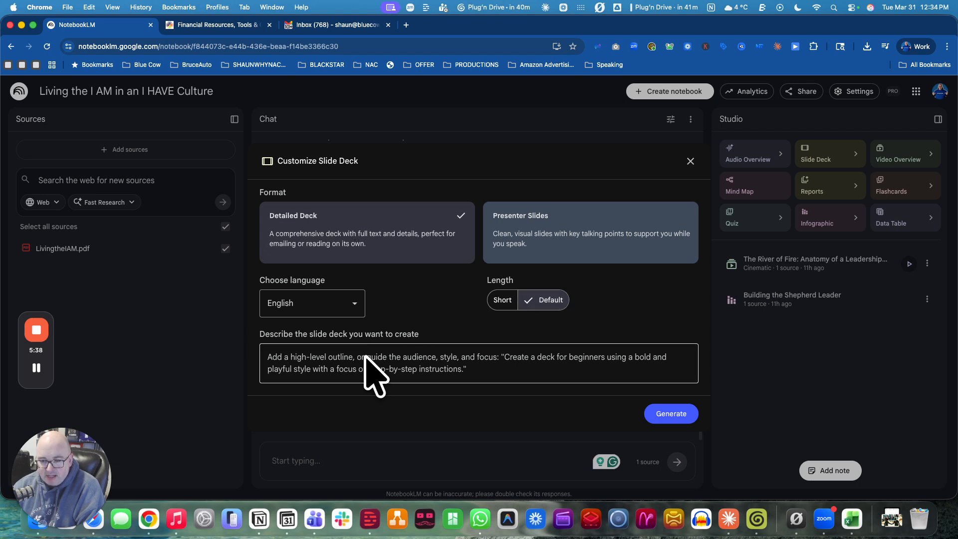
pyautogui.click(672, 413)
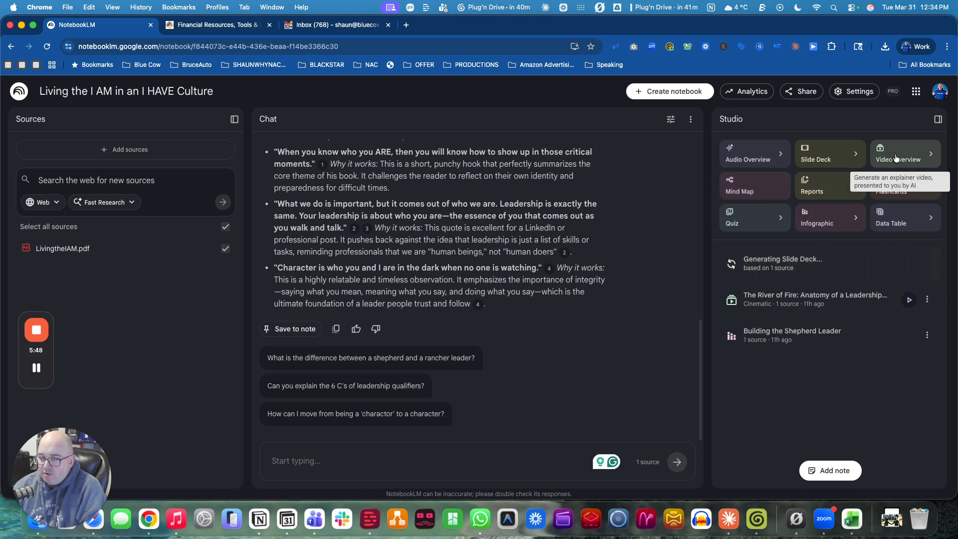
# Step: Open the Video Overview customization options, review the formats, and close without generating
pyautogui.click(931, 153)
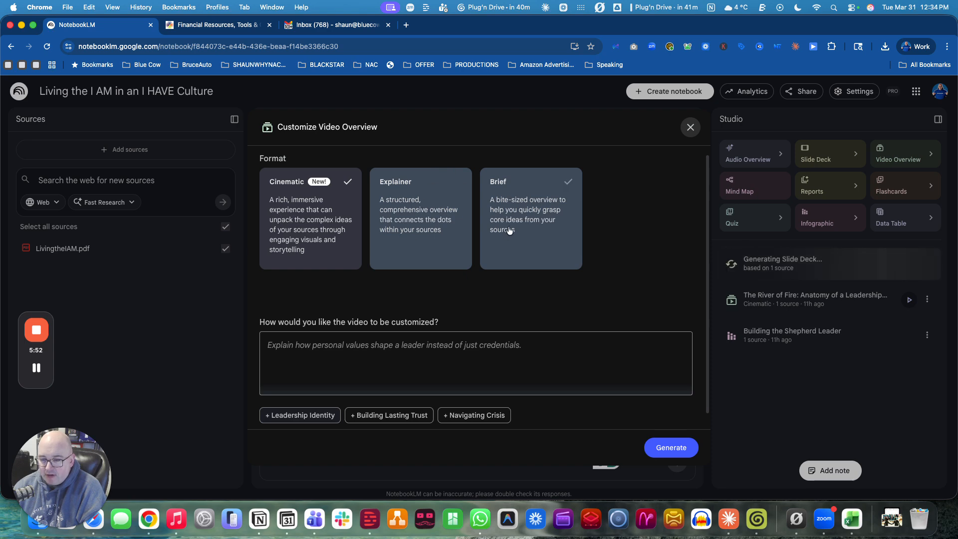
pyautogui.scroll(-1, 525, 283)
pyautogui.click(694, 134)
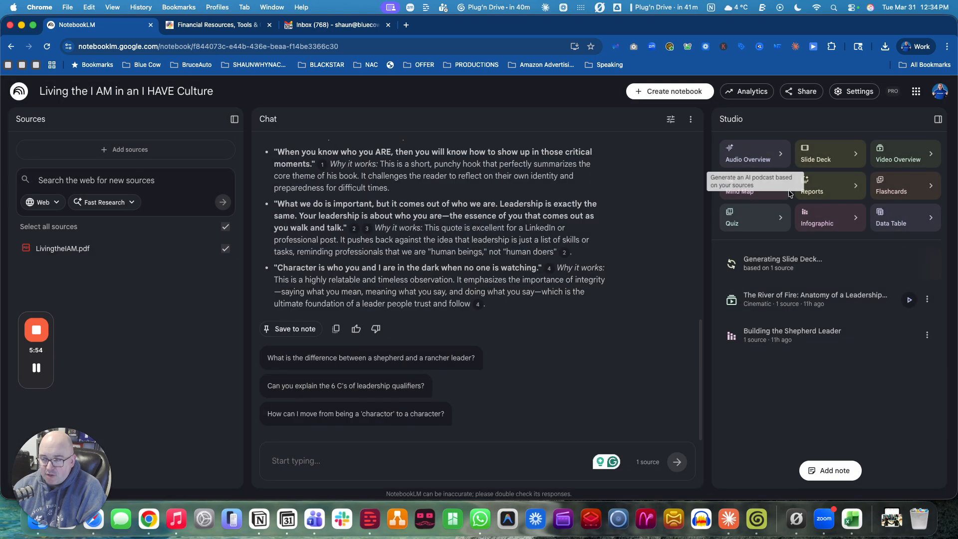
# Step: Generate a mind map, then create a Blog Post report from the source
pyautogui.click(751, 192)
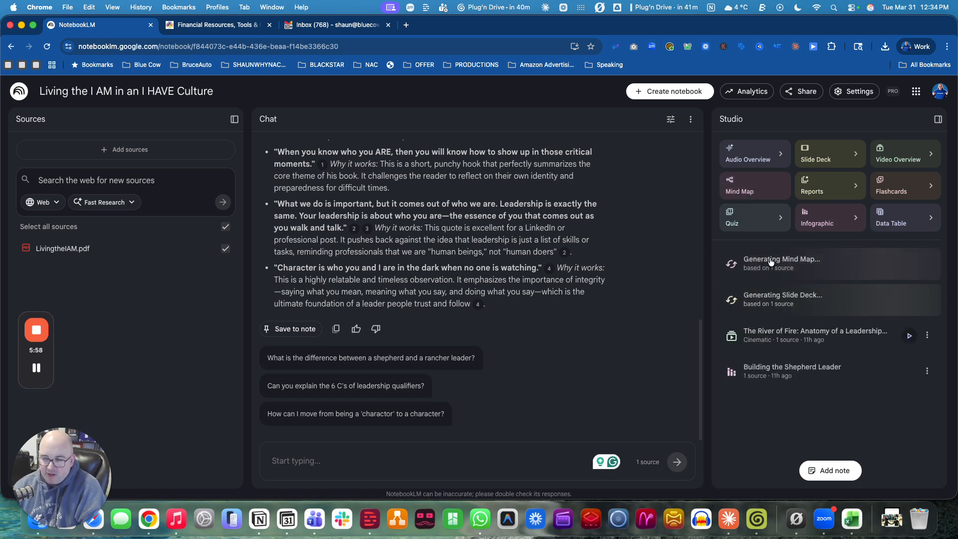
pyautogui.click(806, 192)
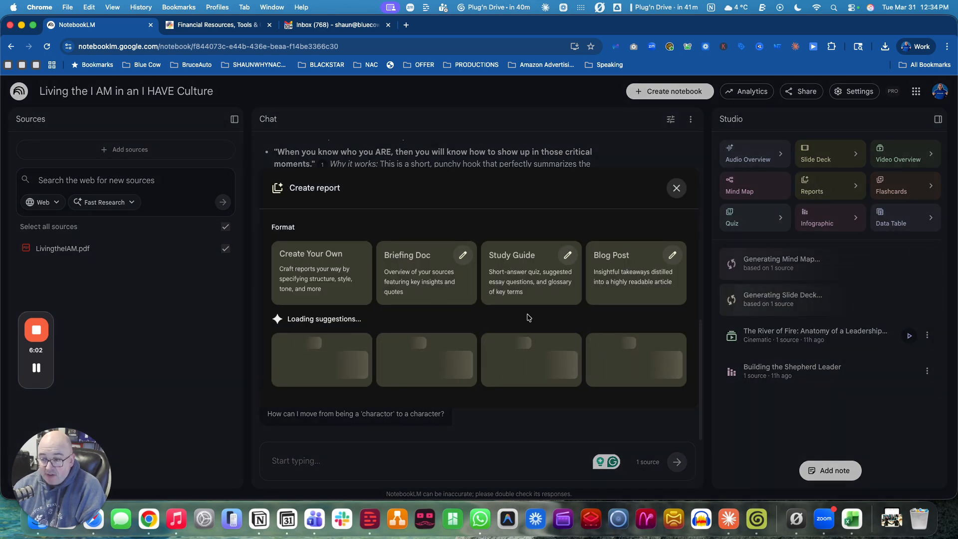
pyautogui.click(637, 277)
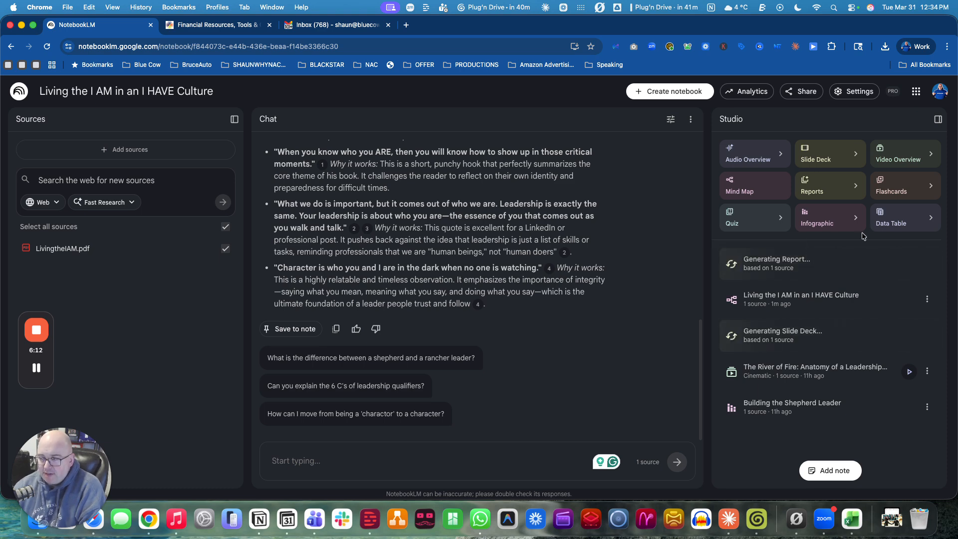
# Step: Generate flashcards with the Standard number of cards and Easy difficulty
pyautogui.click(931, 185)
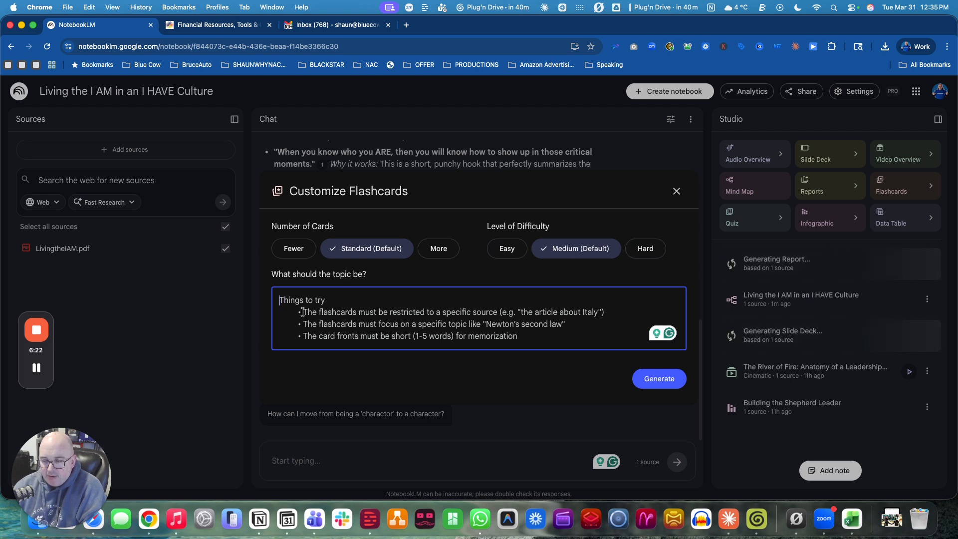
pyautogui.click(507, 250)
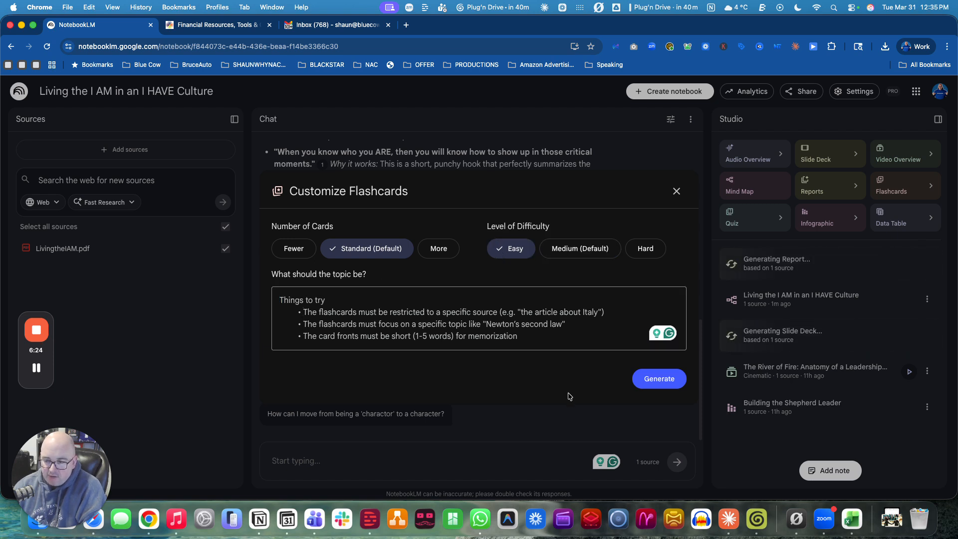
pyautogui.click(298, 249)
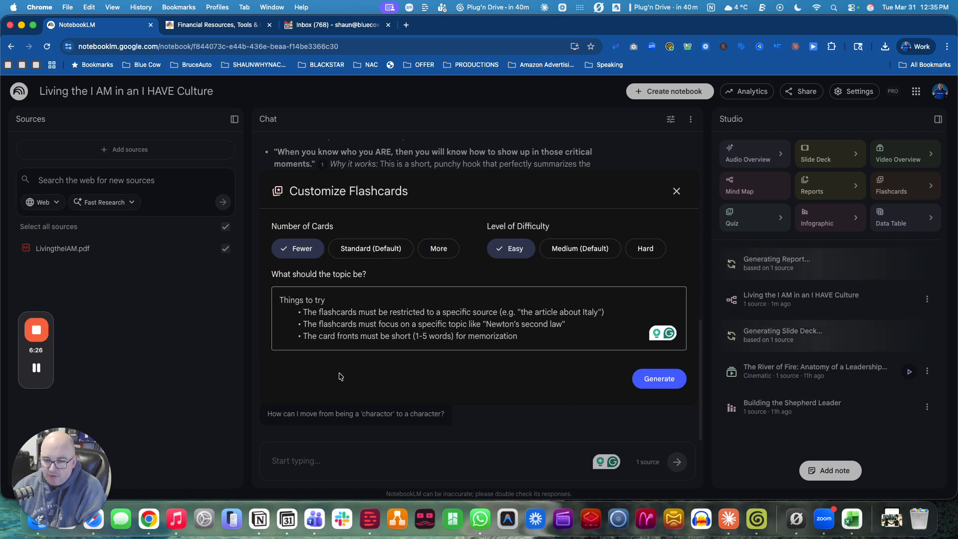
pyautogui.click(367, 249)
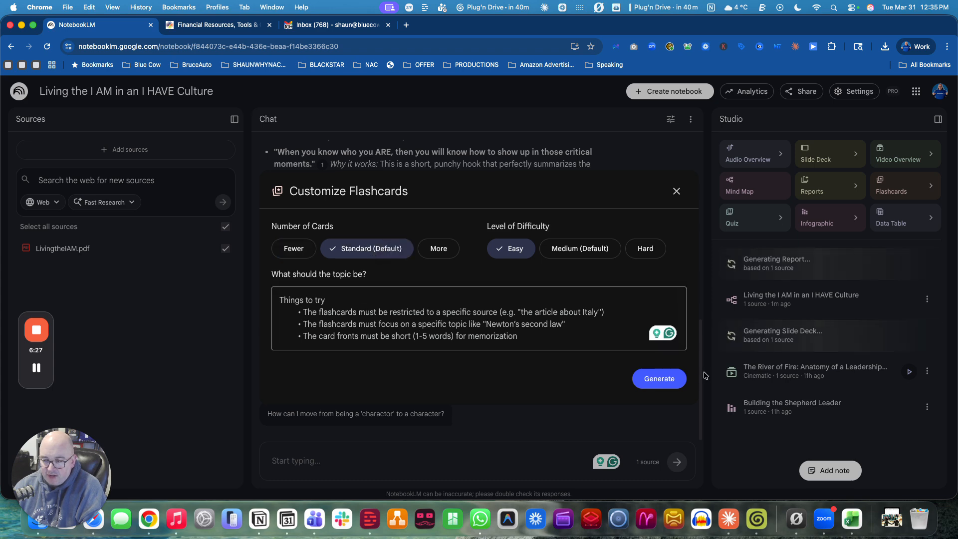
pyautogui.click(662, 379)
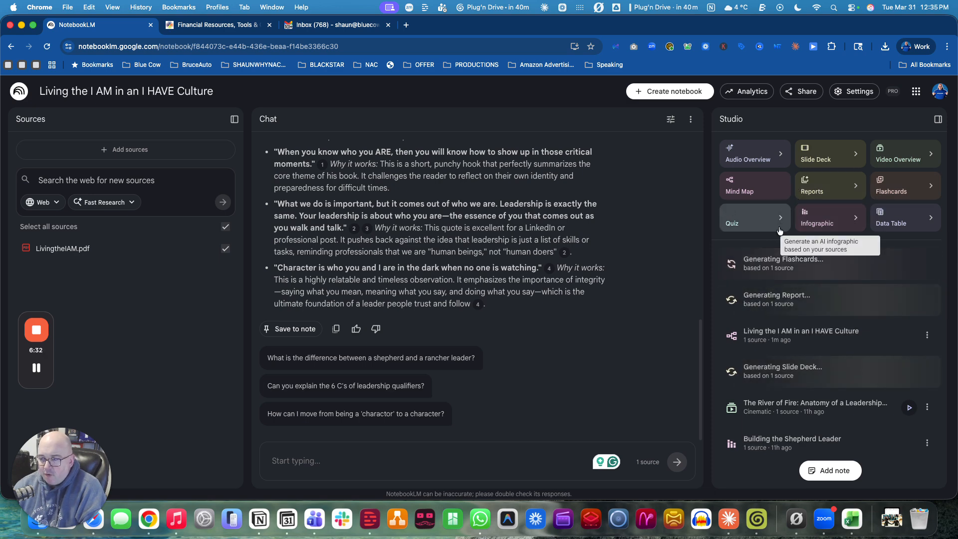
# Step: Generate a quiz with the default number of questions and difficulty
pyautogui.click(752, 214)
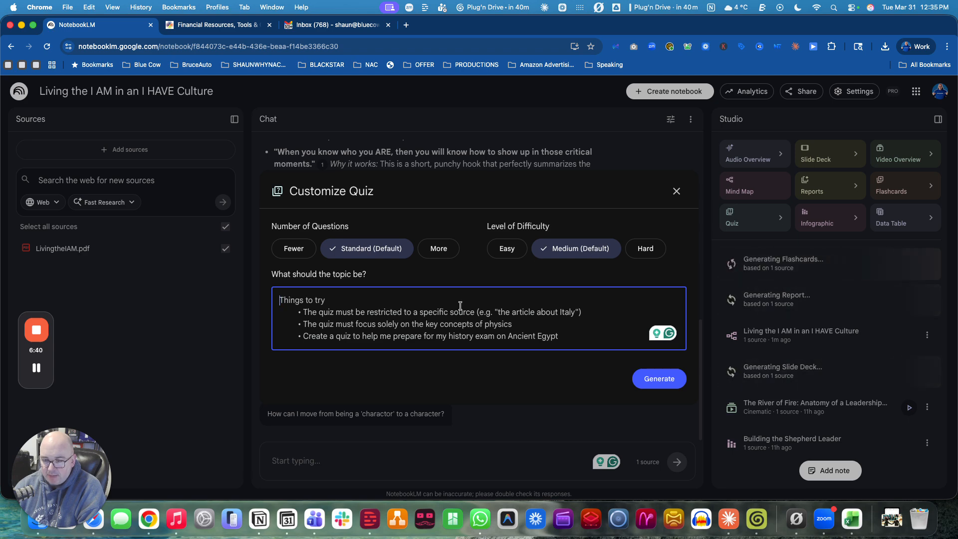
pyautogui.click(659, 379)
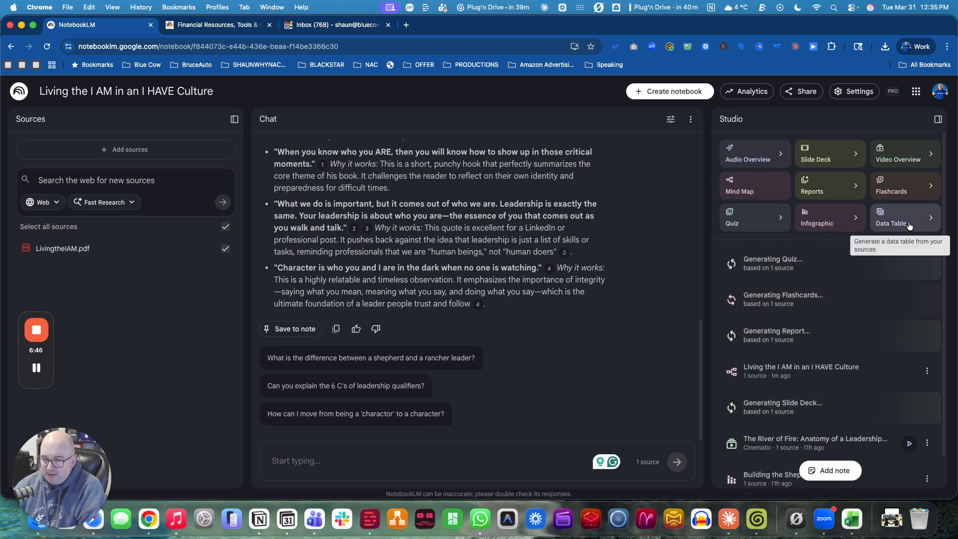
# Step: Open the Building the Shepherd Leader infographic in the viewer and close it
pyautogui.scroll(-2, 778, 370)
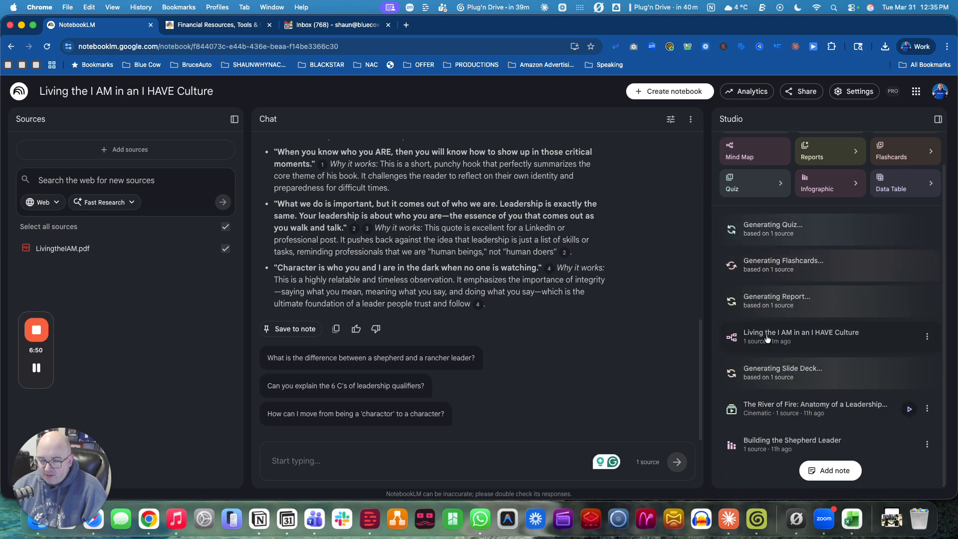
pyautogui.click(766, 441)
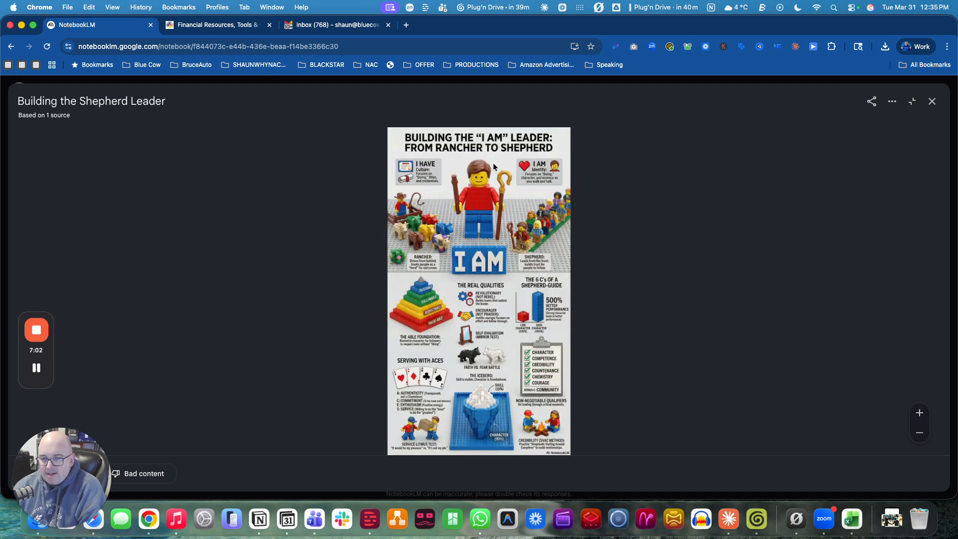
pyautogui.click(933, 101)
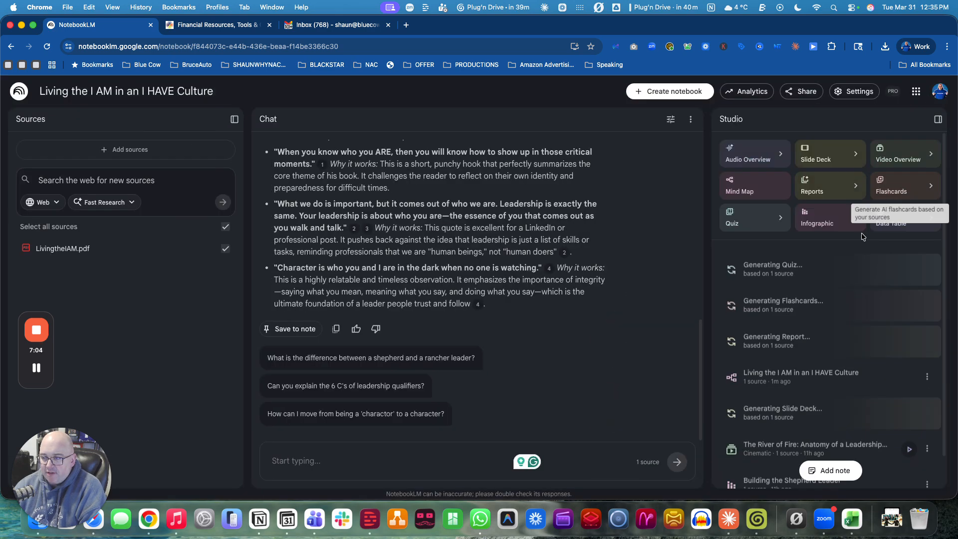
# Step: Open the Infographic customization options, browse the visual styles, and close without generating
pyautogui.click(818, 227)
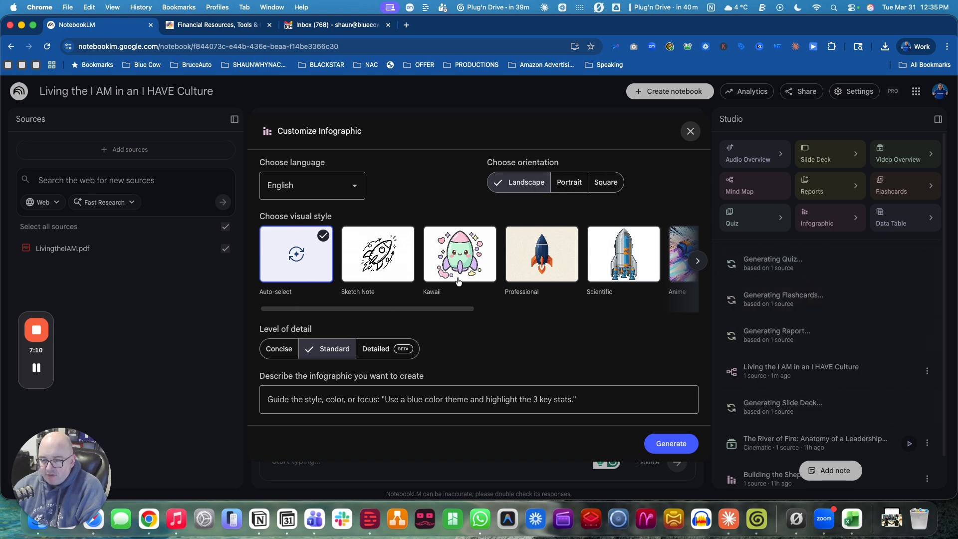
pyautogui.moveTo(436, 310); pyautogui.dragTo(659, 310)
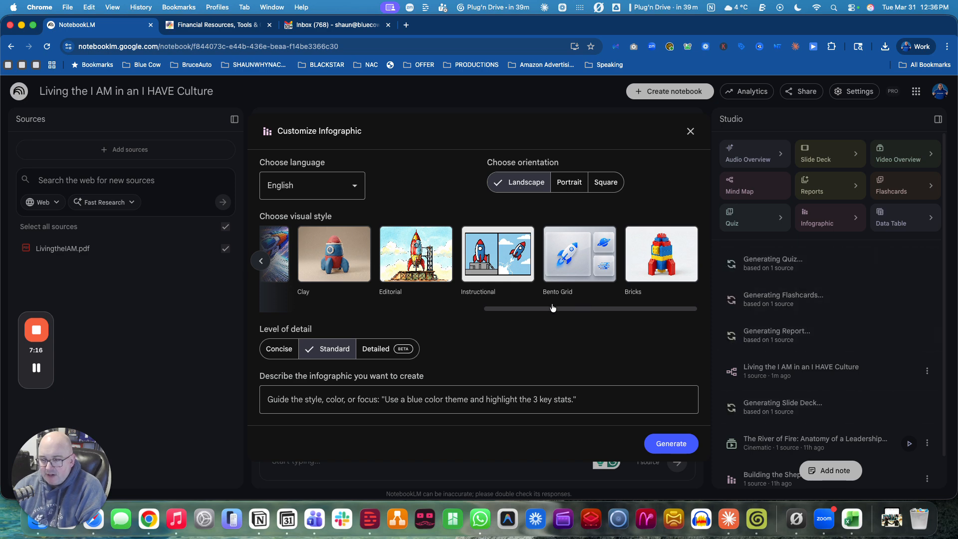
pyautogui.moveTo(531, 310); pyautogui.dragTo(268, 328)
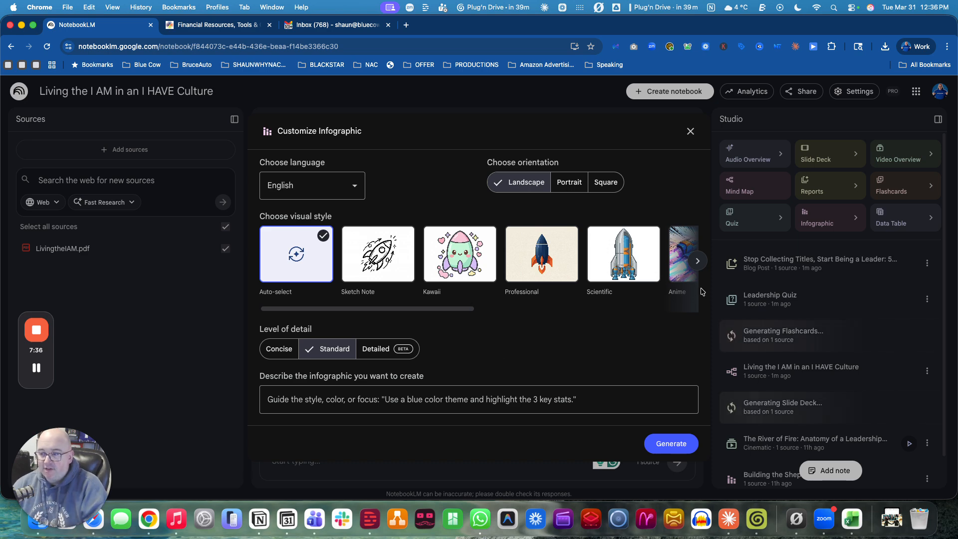
pyautogui.click(691, 130)
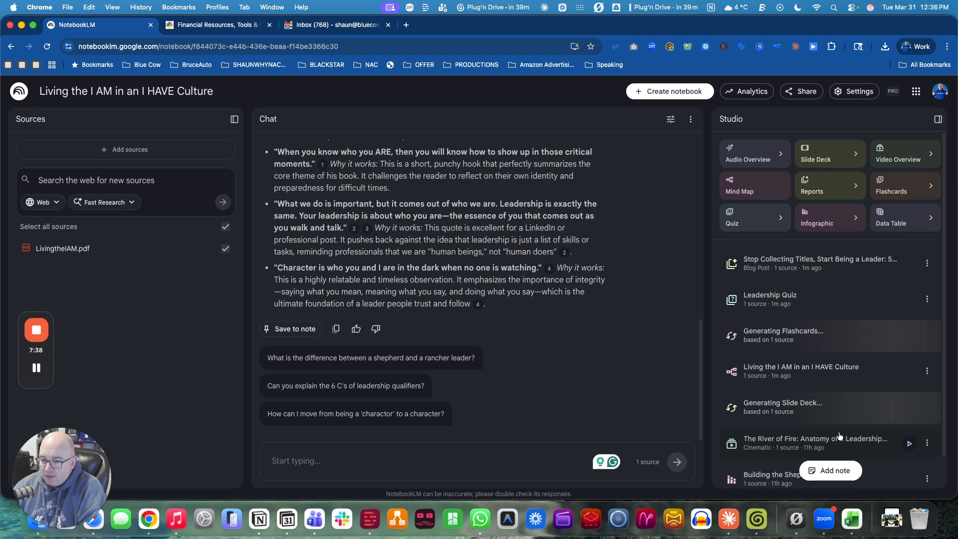
# Step: Reopen the Building the Shepherd Leader infographic, check its viewer options, and close it
pyautogui.scroll(-1, 781, 440)
pyautogui.click(781, 442)
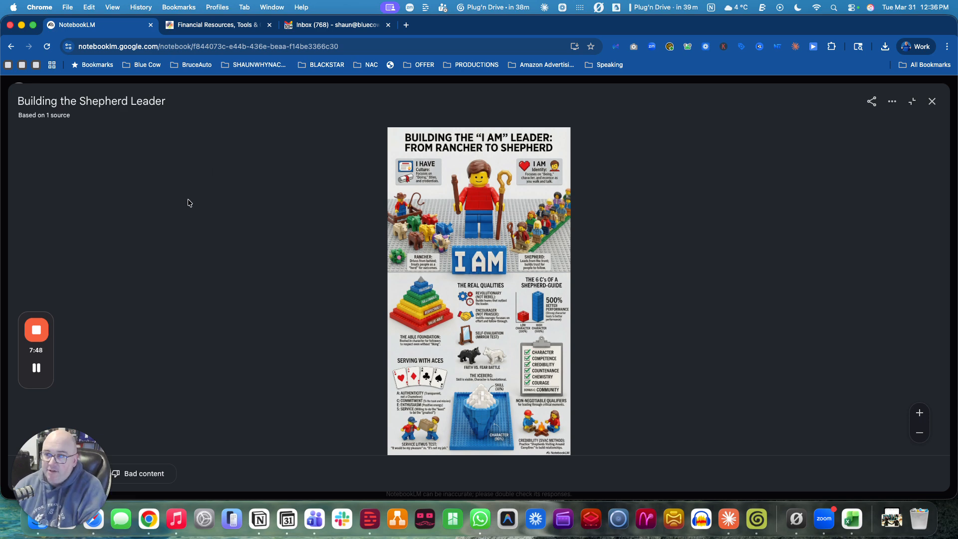
pyautogui.click(892, 101)
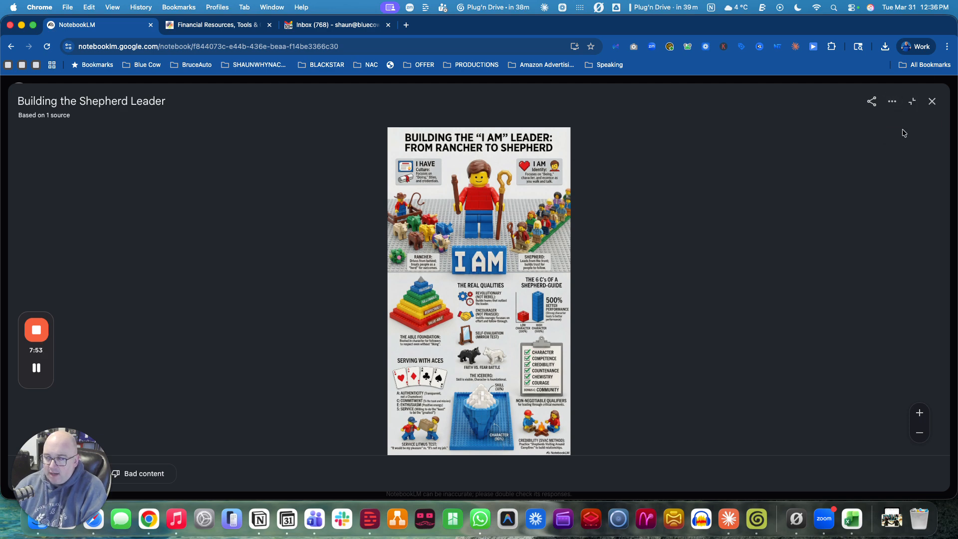
pyautogui.click(932, 101)
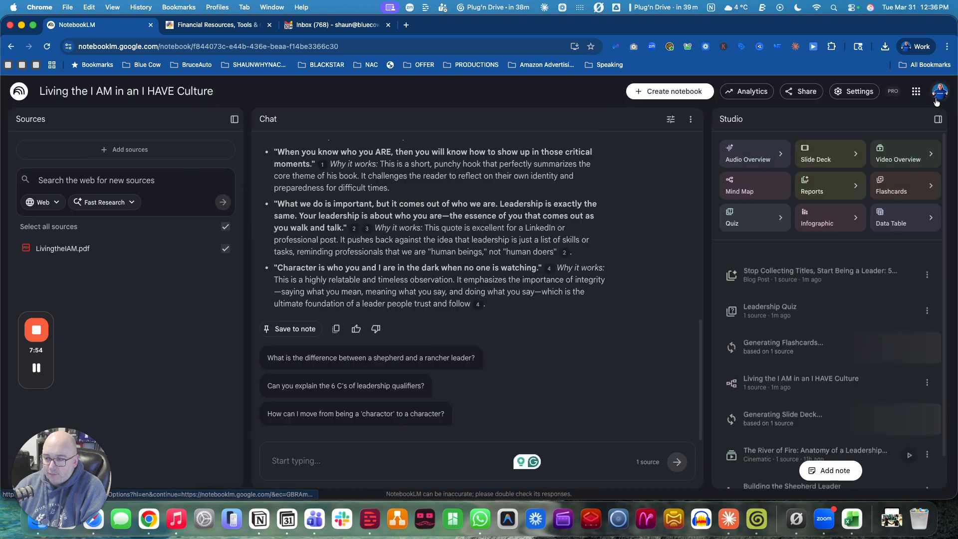
# Step: Open The River of Fire video overview, play it, skip ahead to about 0:42, and pause
pyautogui.click(781, 446)
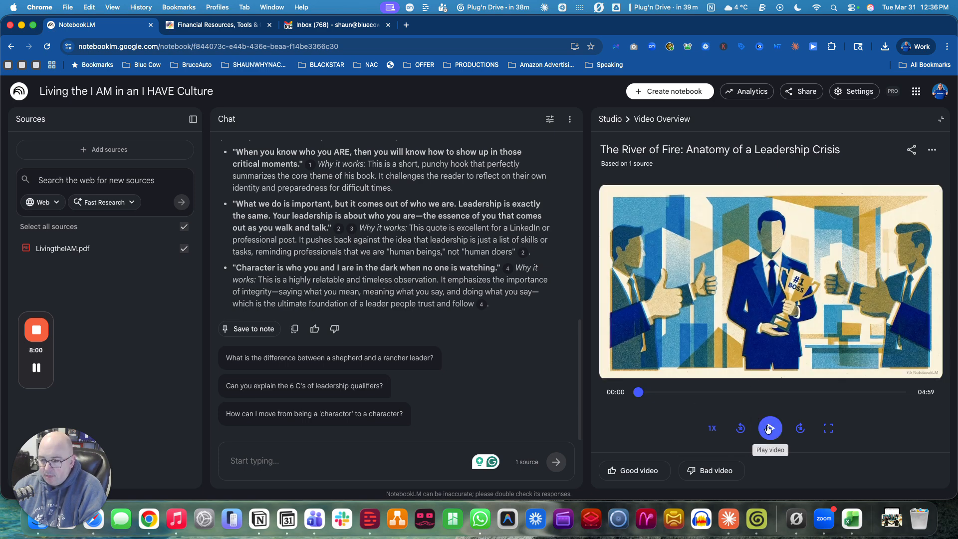
pyautogui.click(772, 431)
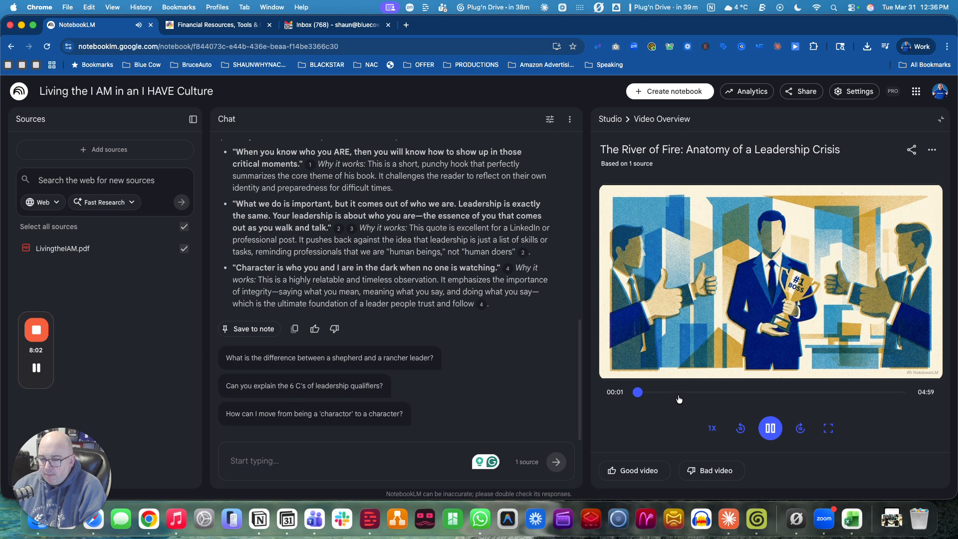
pyautogui.click(678, 392)
pyautogui.click(766, 426)
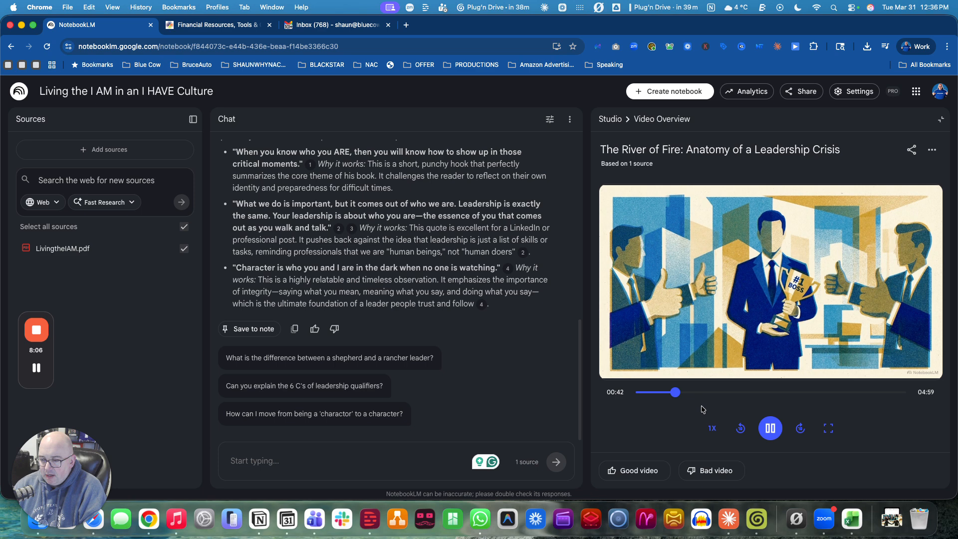
pyautogui.click(768, 427)
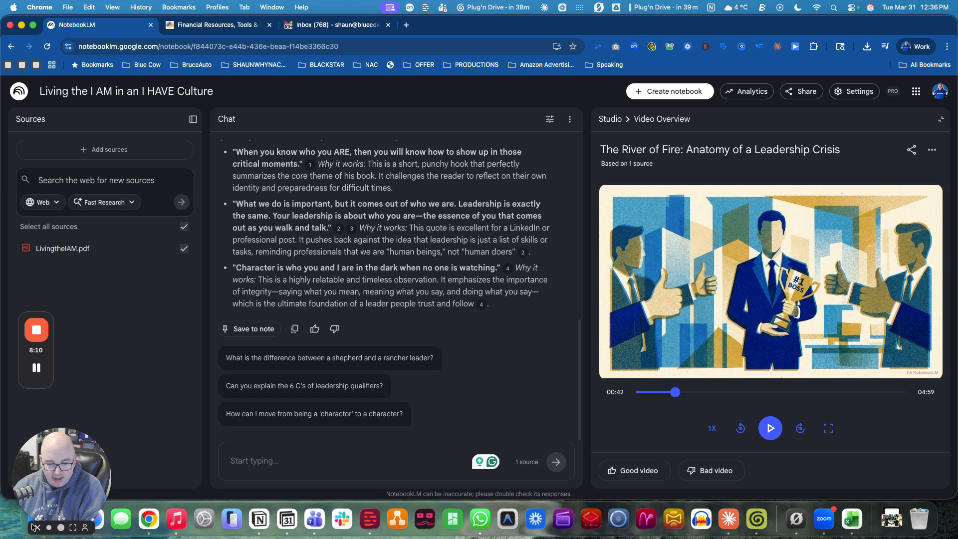
# Step: Switch to QuickTime Player, play the River of Fire video file, skip ahead, and close it
pyautogui.click(38, 520)
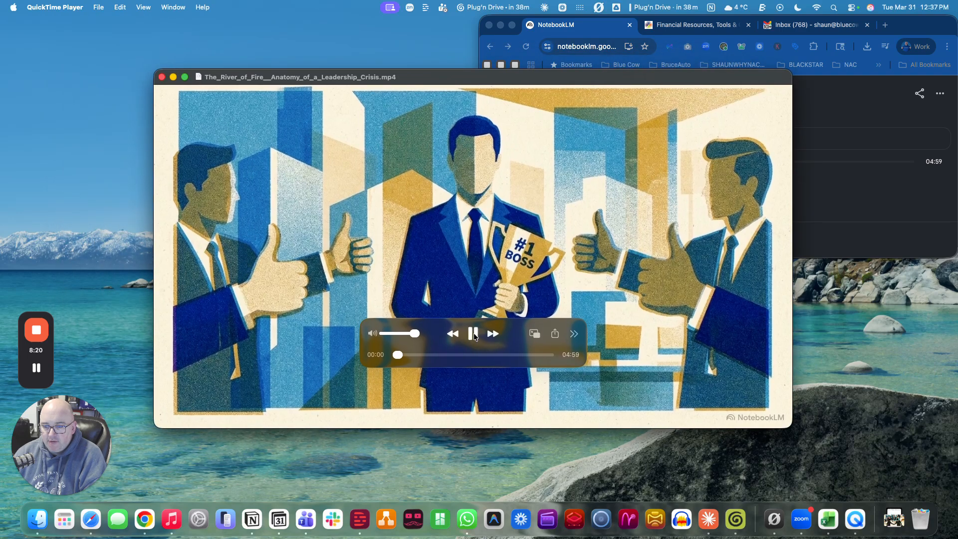
pyautogui.click(431, 354)
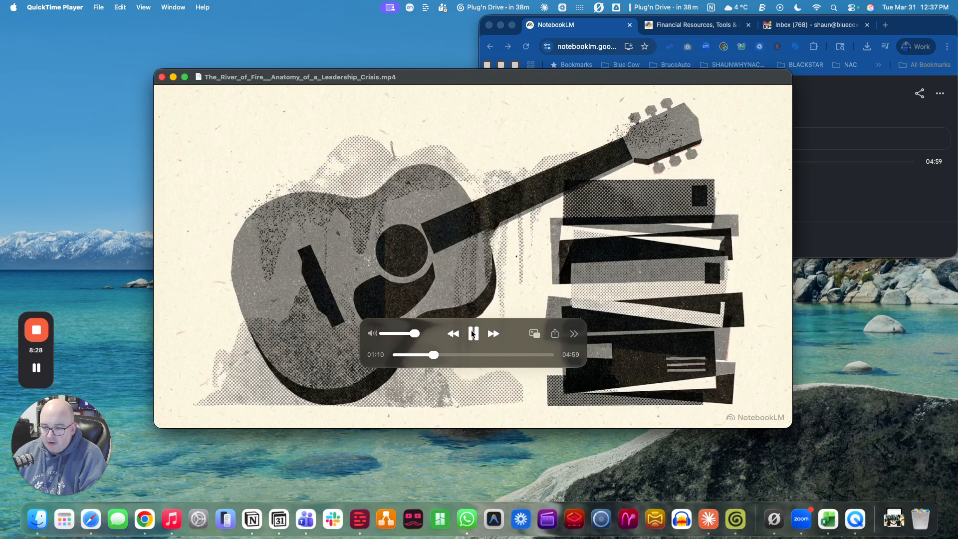
pyautogui.click(162, 77)
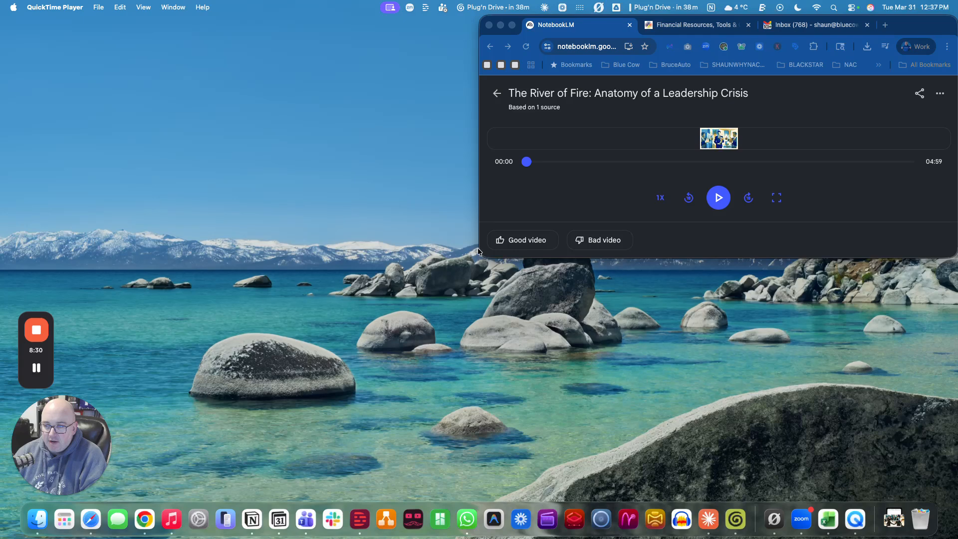
# Step: Maximize the browser window and download The River of Fire video from its more-options menu
pyautogui.doubleClick(481, 258)
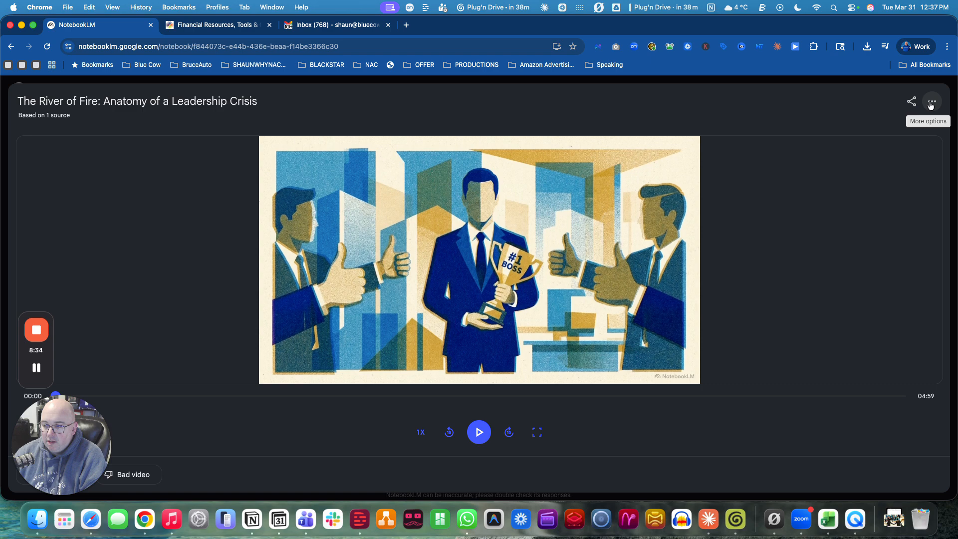
pyautogui.click(815, 97)
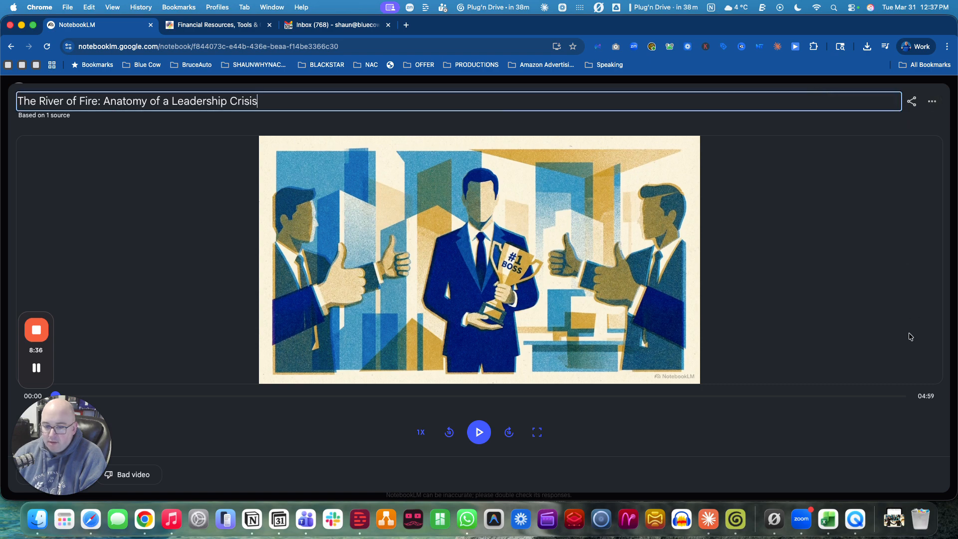
pyautogui.click(933, 101)
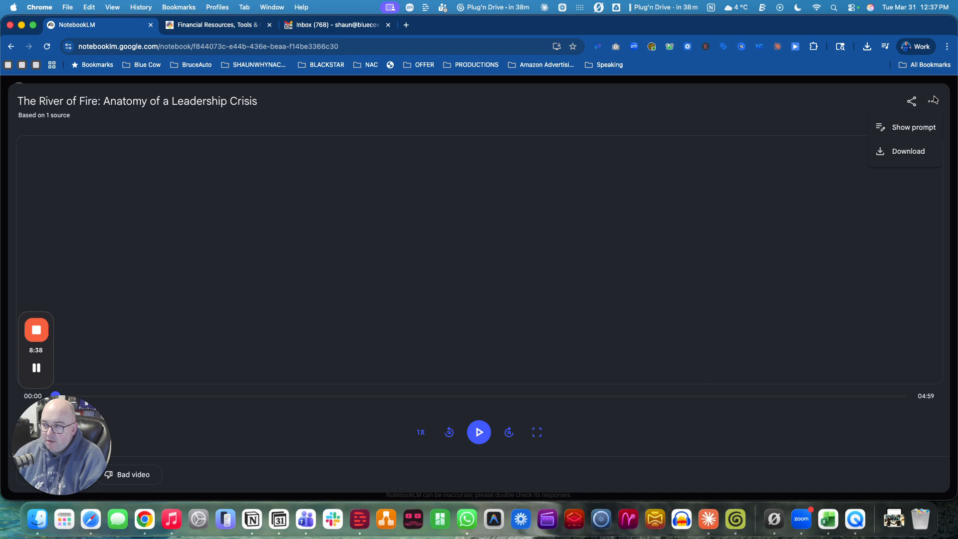
pyautogui.click(916, 158)
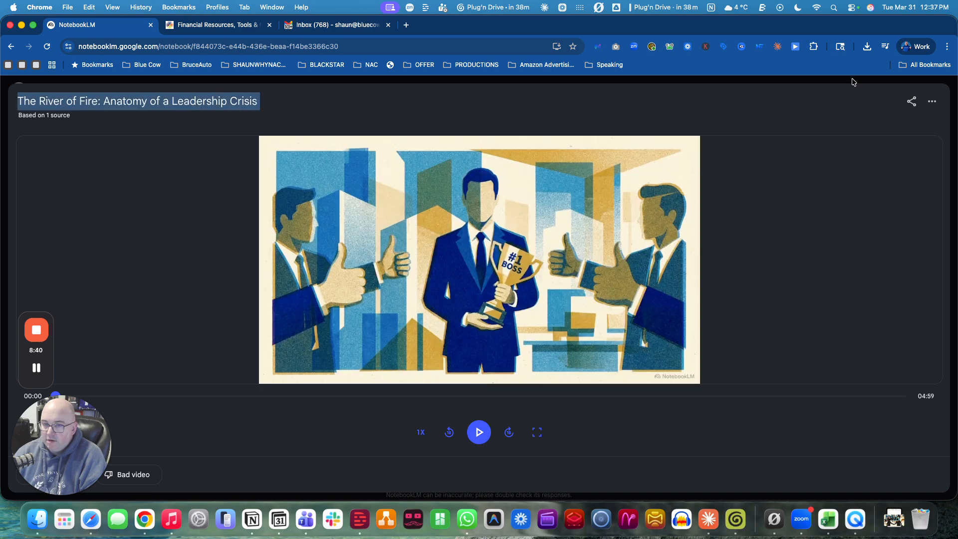
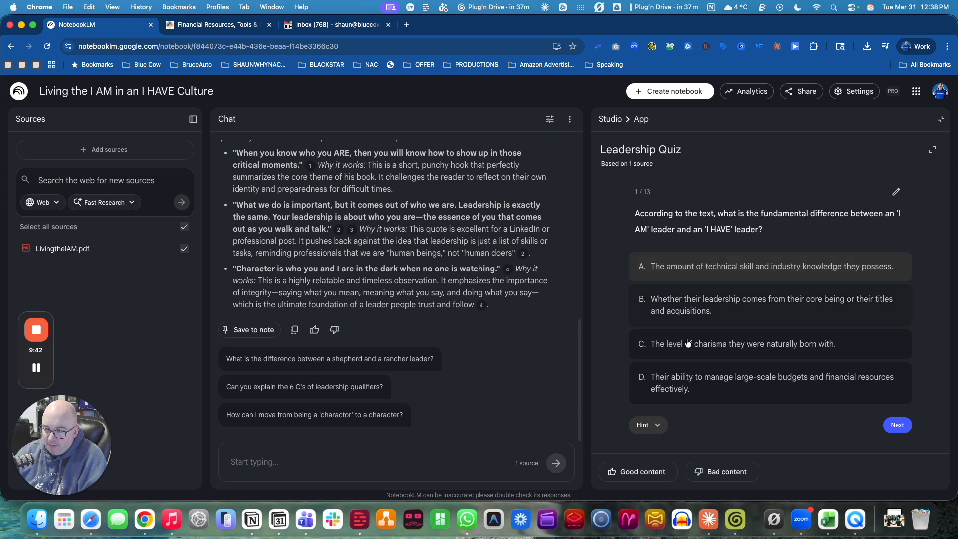
# Step: Inspect the quiz's options and title, open the notebook's Share dialog, and dismiss it
pyautogui.click(896, 193)
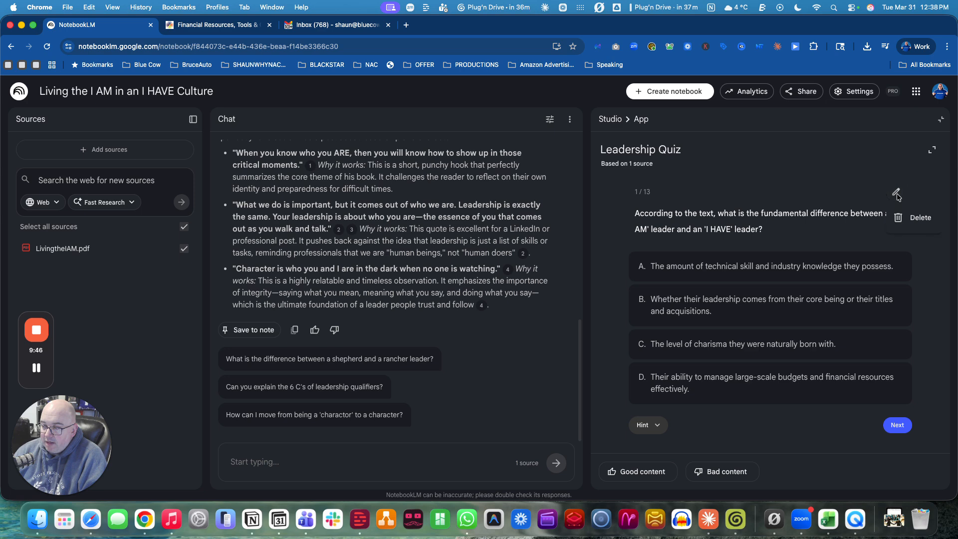
pyautogui.click(894, 148)
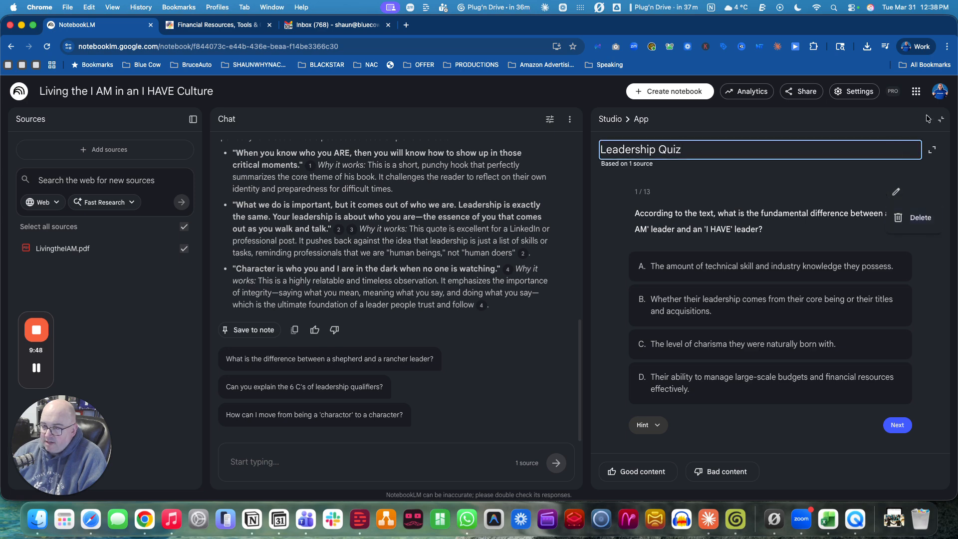
pyautogui.click(802, 91)
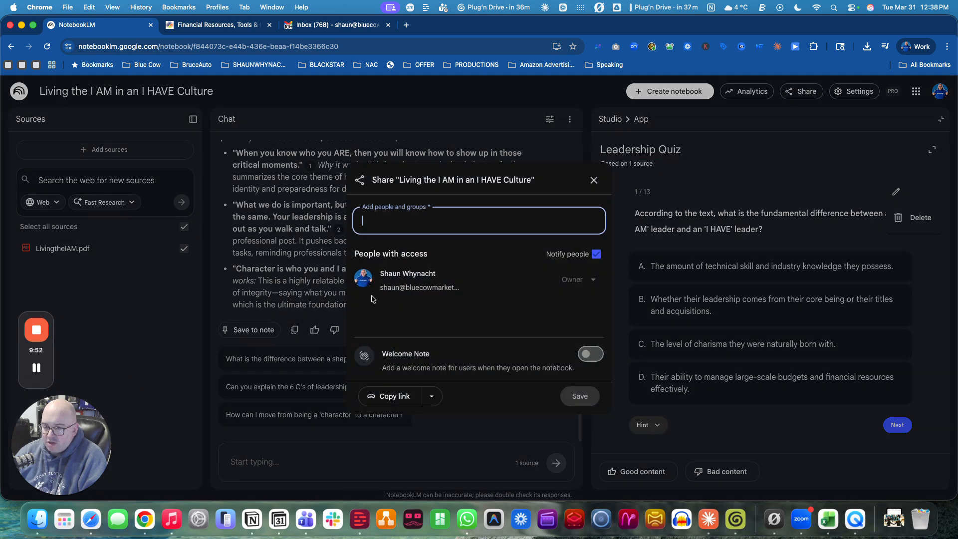
pyautogui.click(823, 234)
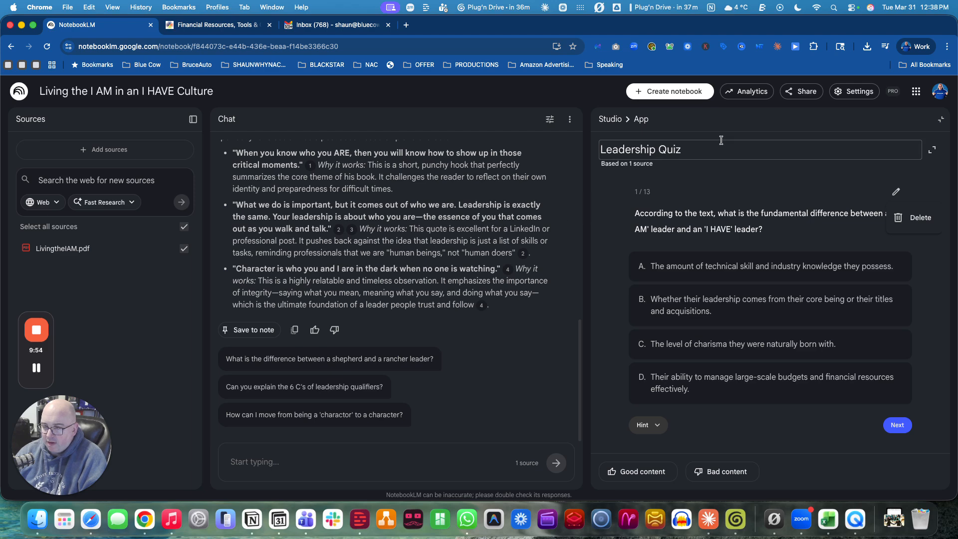
# Step: Expand the Leadership Quiz to full screen, close it, and review the Studio outputs list
pyautogui.click(933, 151)
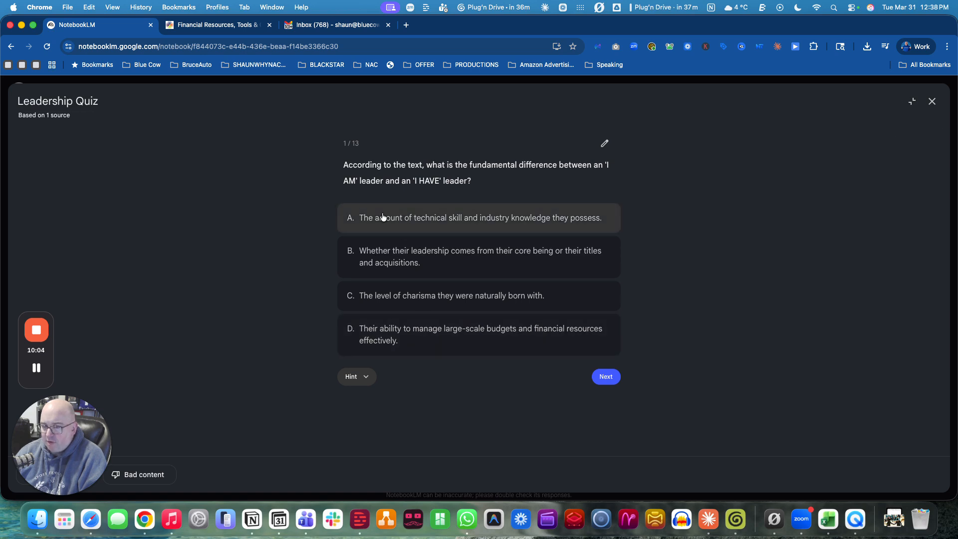
pyautogui.click(932, 100)
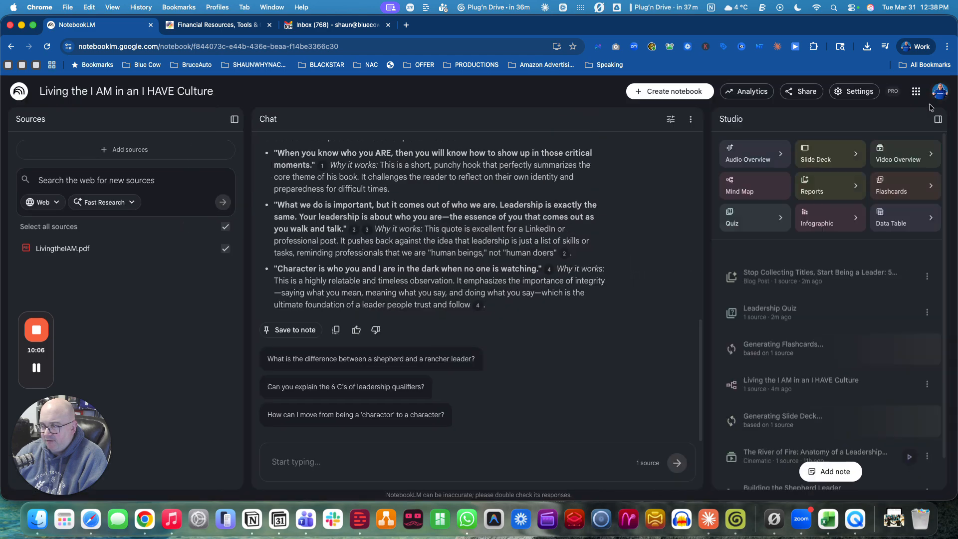
pyautogui.scroll(-1, 810, 412)
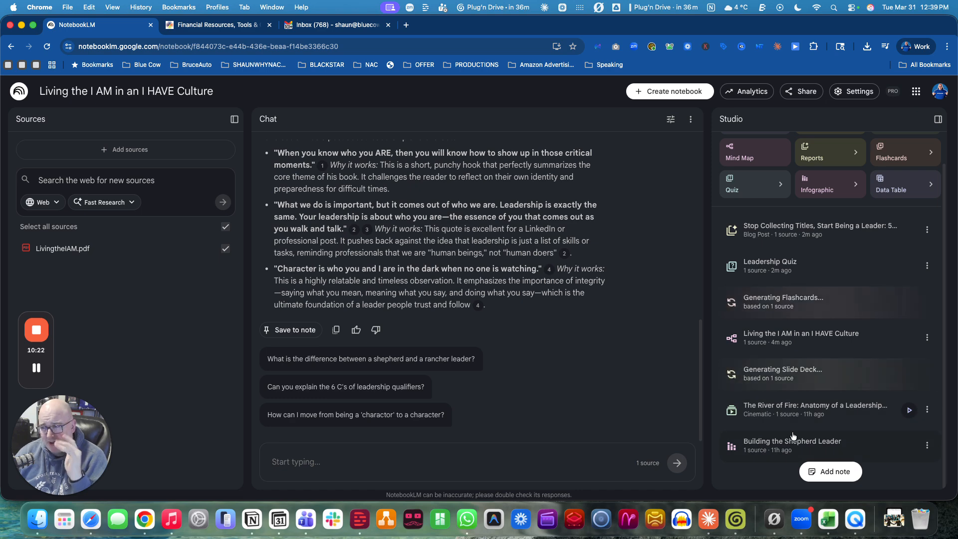
# Step: Open the Stop Collecting Titles blog post report and read through it to the conclusion
pyautogui.click(773, 224)
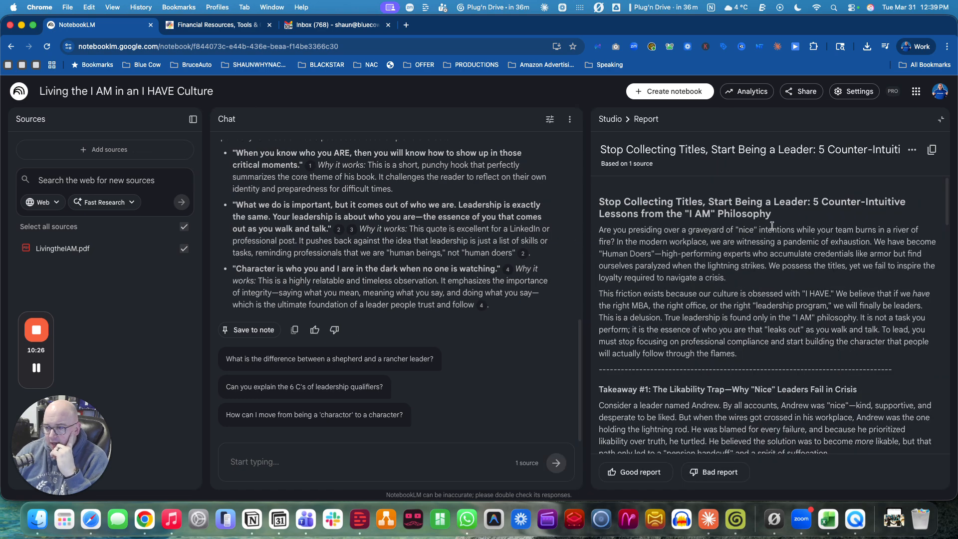
pyautogui.scroll(-15, 773, 268)
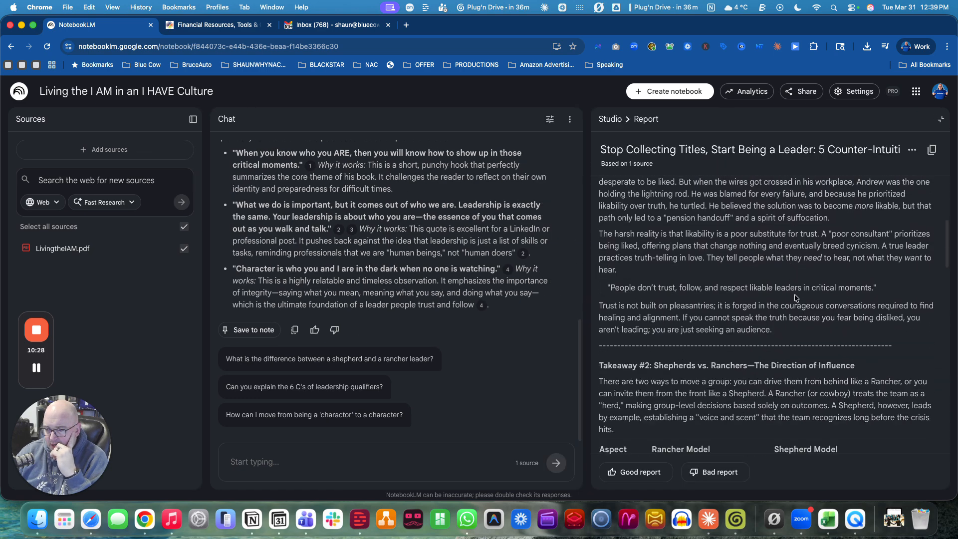
pyautogui.scroll(-15, 796, 298)
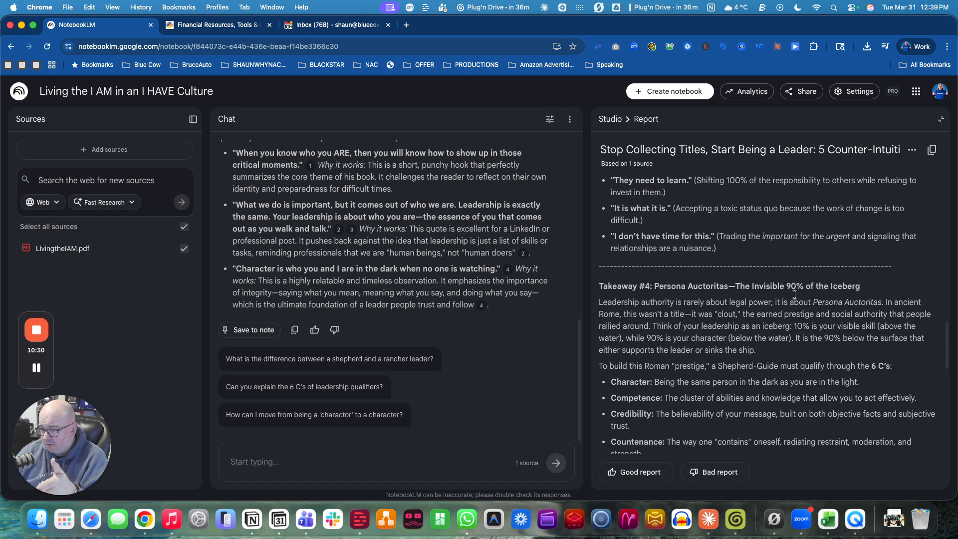
pyautogui.scroll(-3, 794, 294)
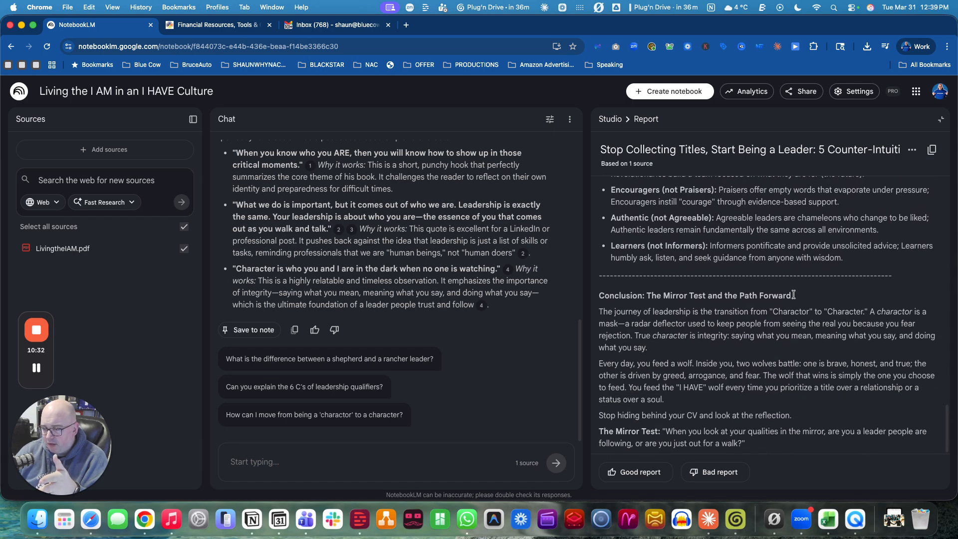
pyautogui.scroll(20, 789, 291)
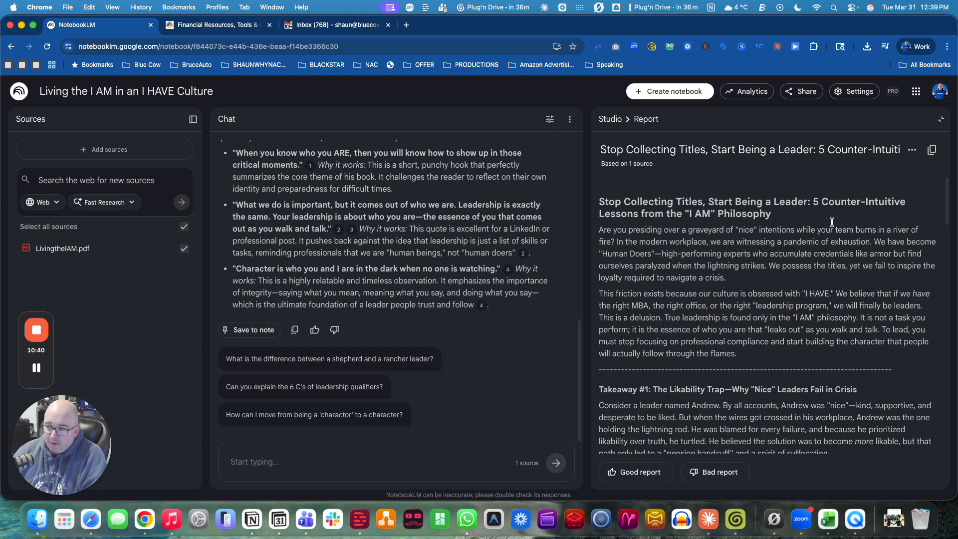
# Step: Copy the blog post report's content and return to the Studio list
pyautogui.click(932, 151)
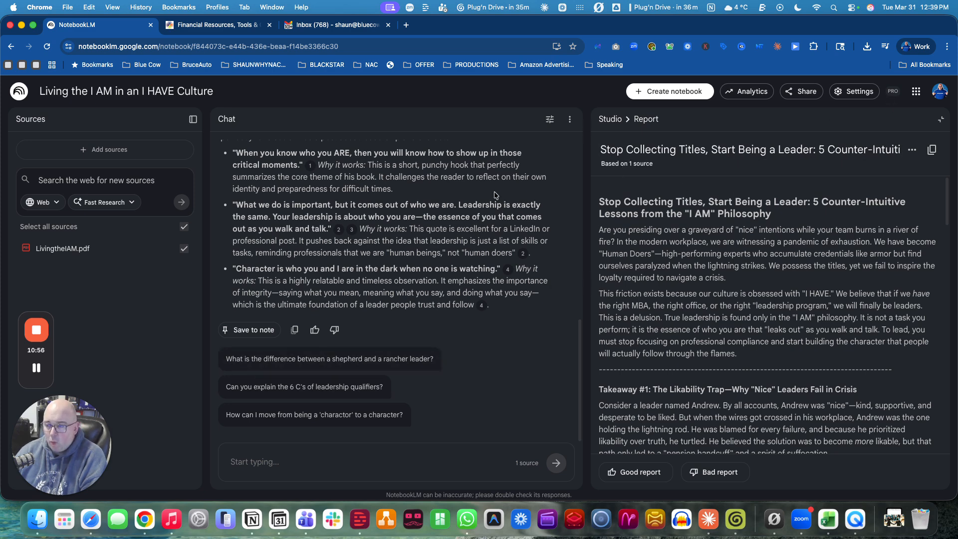
pyautogui.click(941, 120)
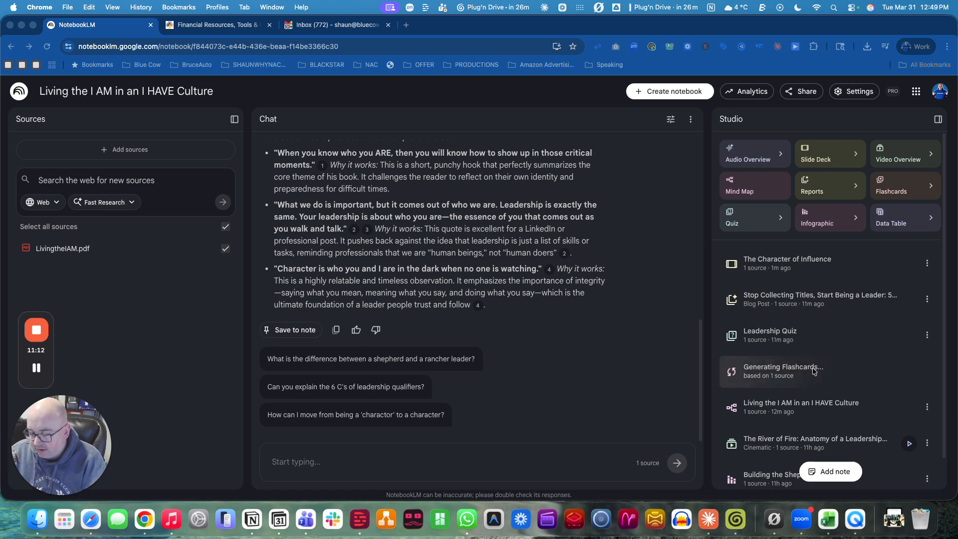
# Step: Open The Character of Influence slide deck and browse its slide previews
pyautogui.click(780, 262)
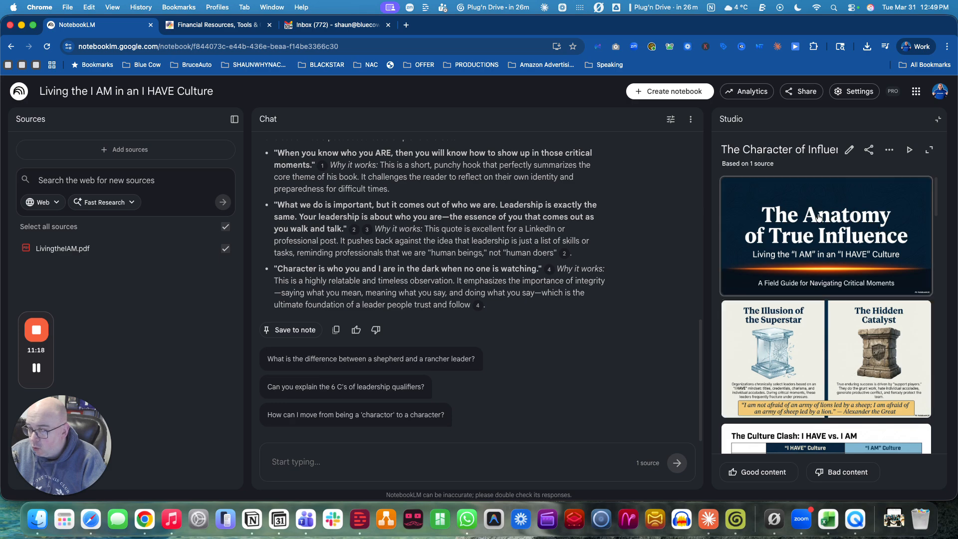
pyautogui.scroll(-5, 844, 209)
pyautogui.scroll(5, 859, 194)
# Step: Present The Character of Influence deck full screen, step through the slides, and exit the presentation
pyautogui.click(909, 150)
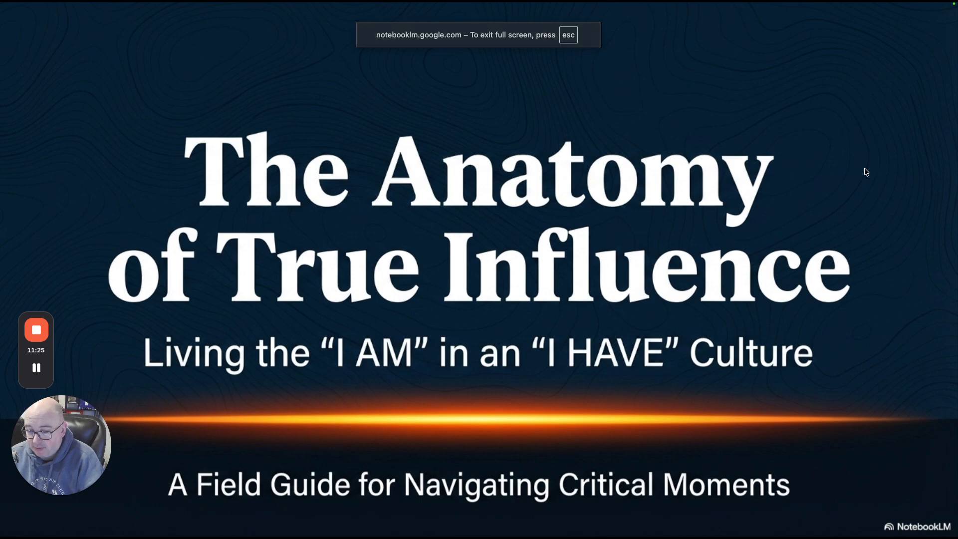
pyautogui.press('Right')
pyautogui.press('Right')
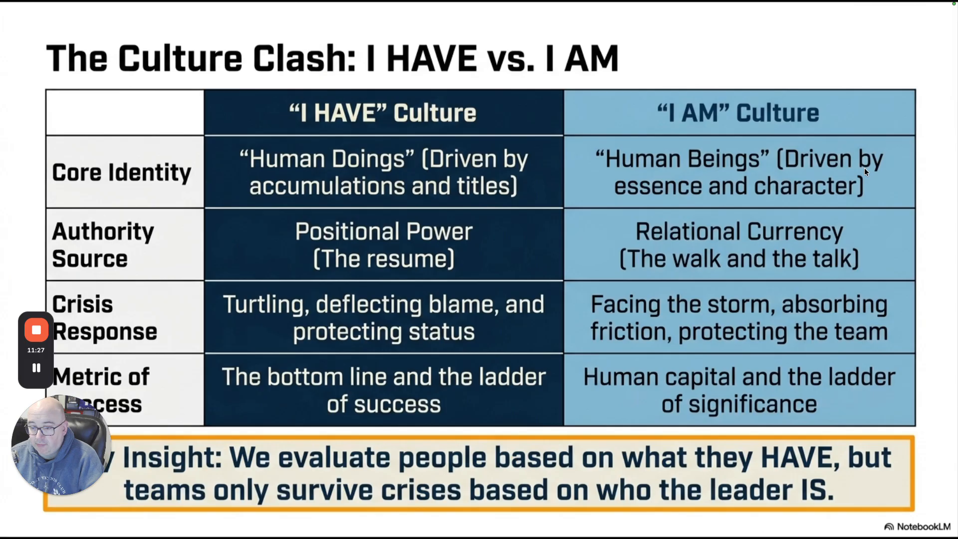
pyautogui.press('Right')
pyautogui.press('Right')
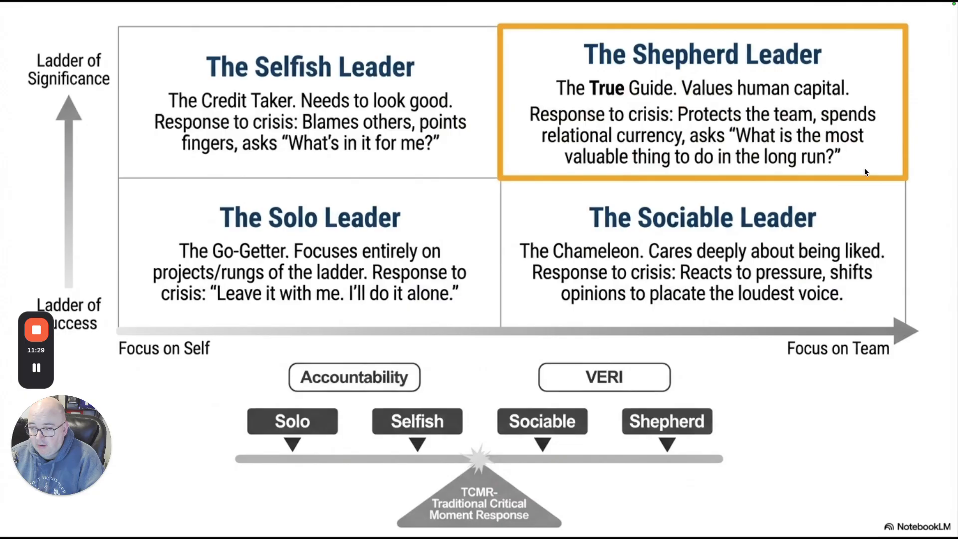
pyautogui.press('Right')
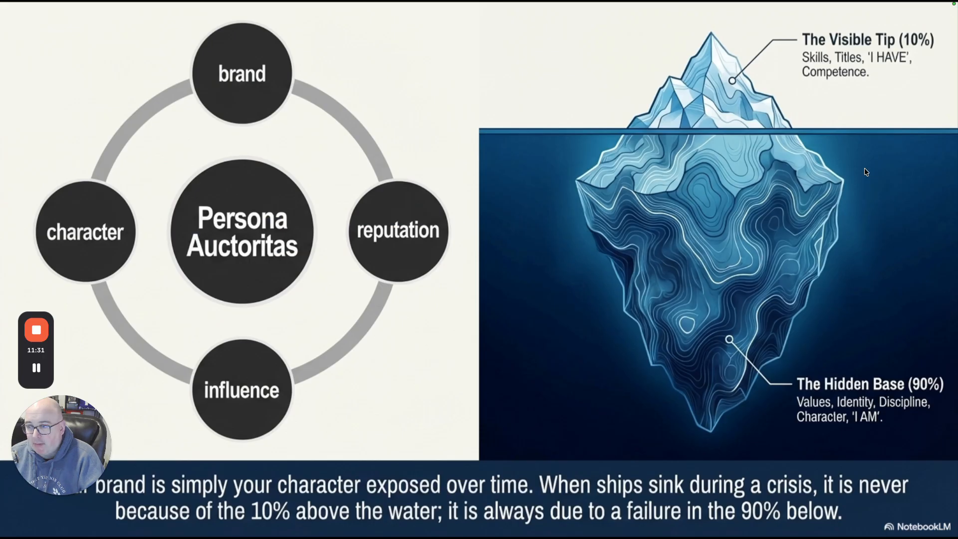
pyautogui.press('Right')
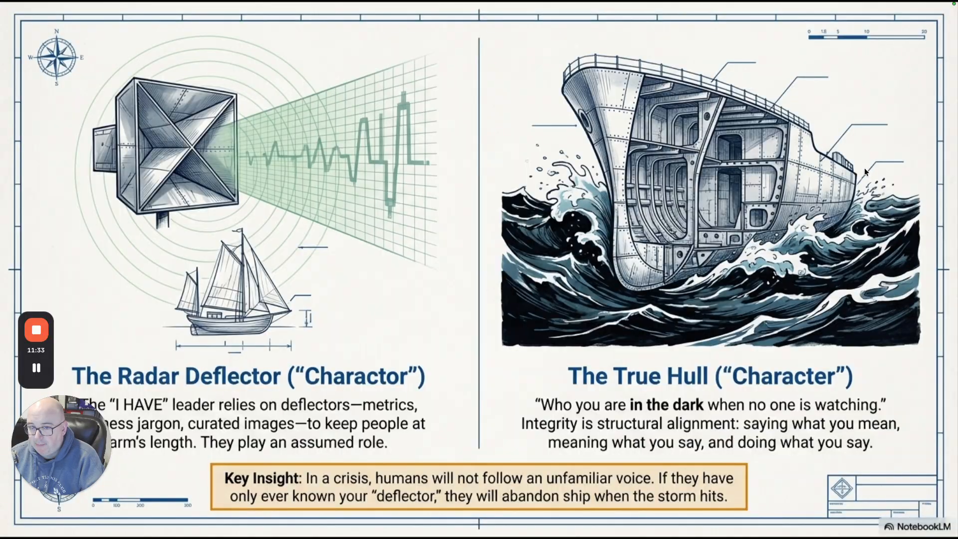
pyautogui.press('Right')
pyautogui.press('Right')
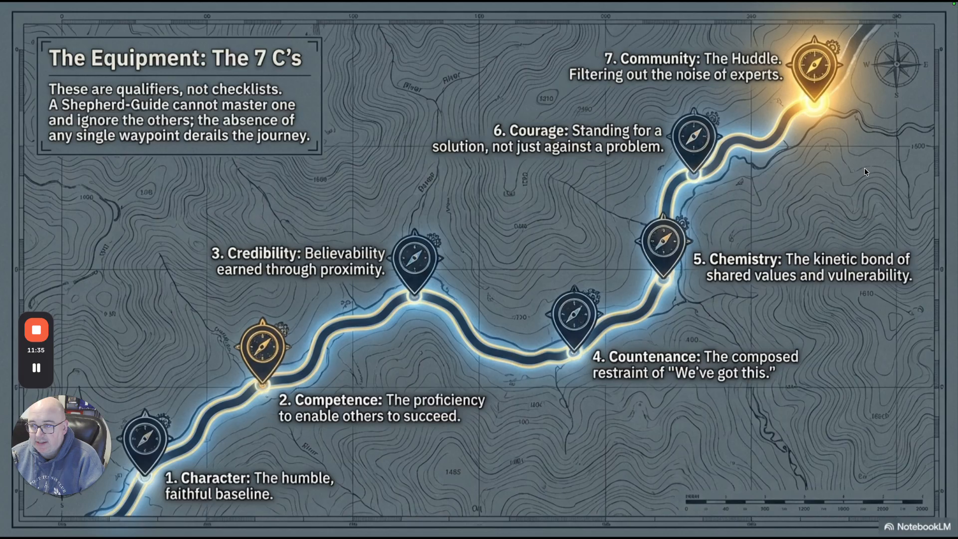
pyautogui.press('Right')
pyautogui.press('Right')
pyautogui.press('Right')
pyautogui.press('Right')
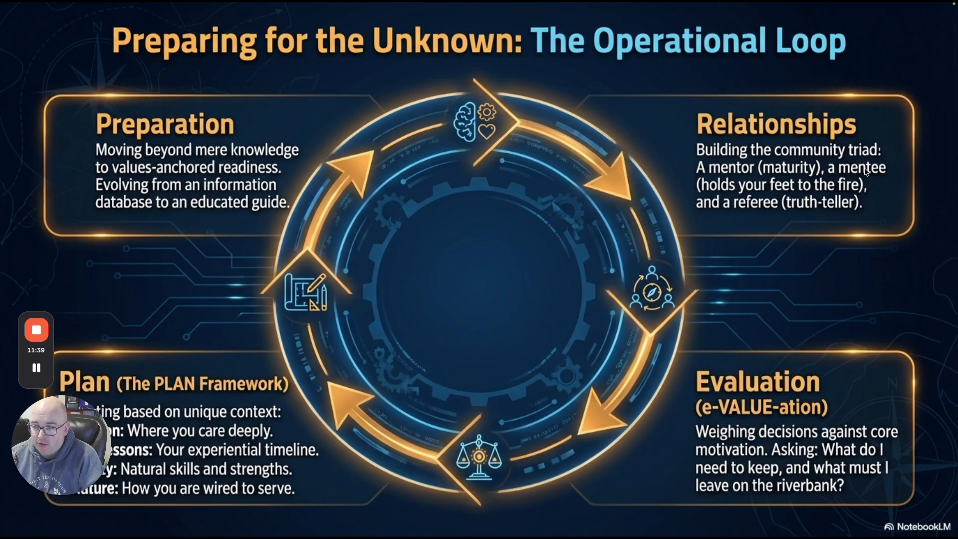
pyautogui.press('Escape')
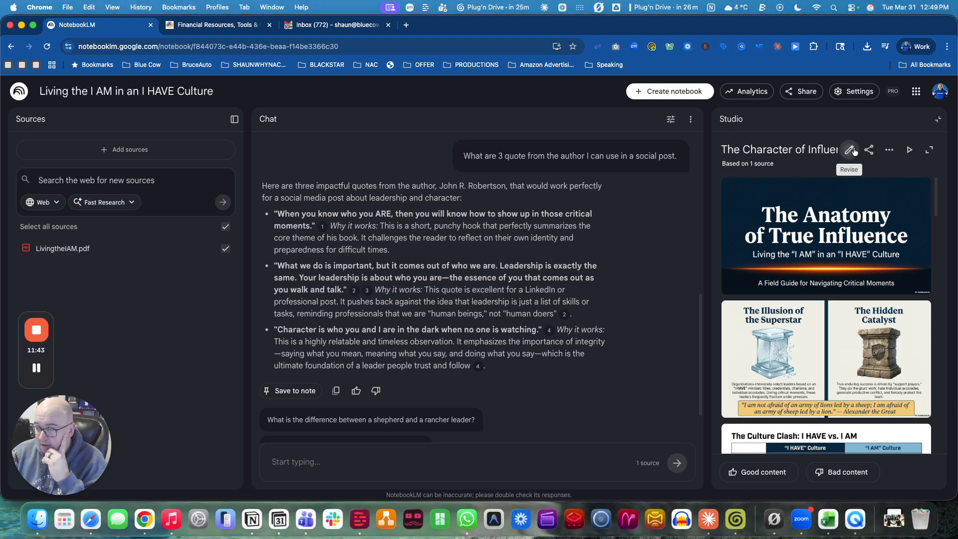
# Step: Open the deck's Revise editor, select slide 2 and the revision prompt field, then close the editor
pyautogui.click(851, 149)
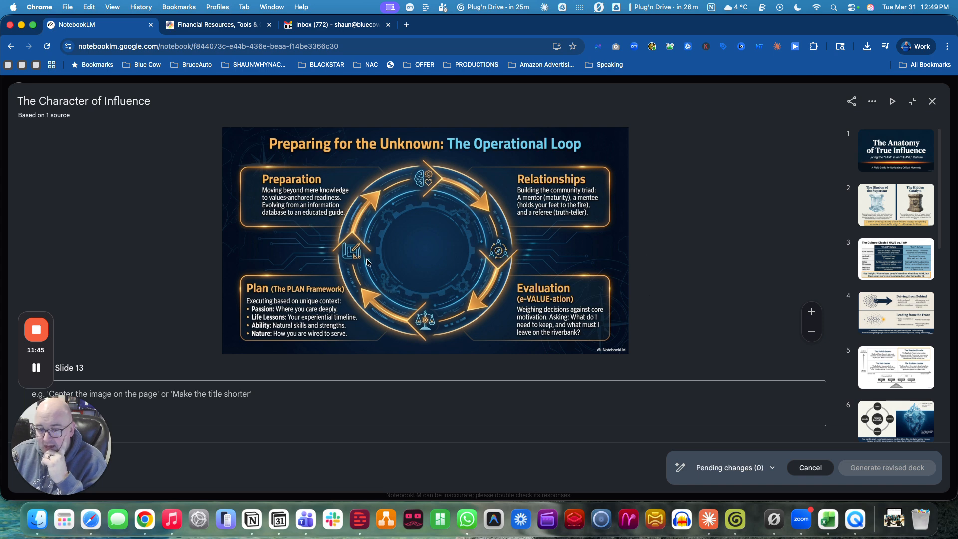
pyautogui.click(143, 403)
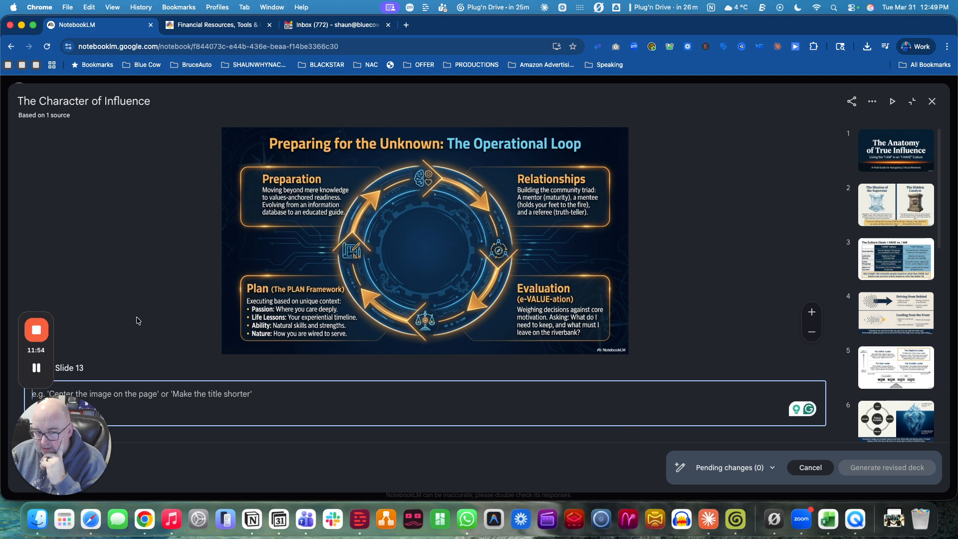
pyautogui.click(896, 209)
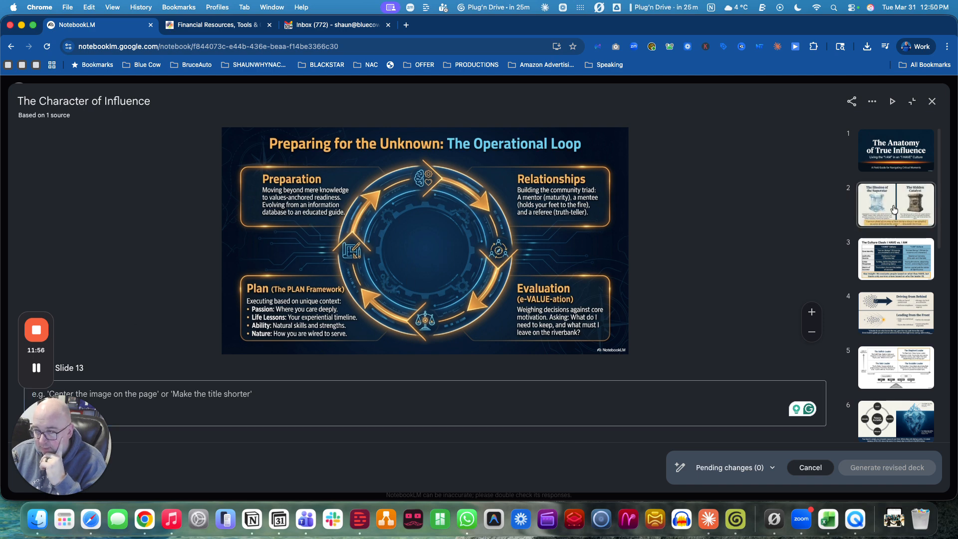
pyautogui.click(147, 400)
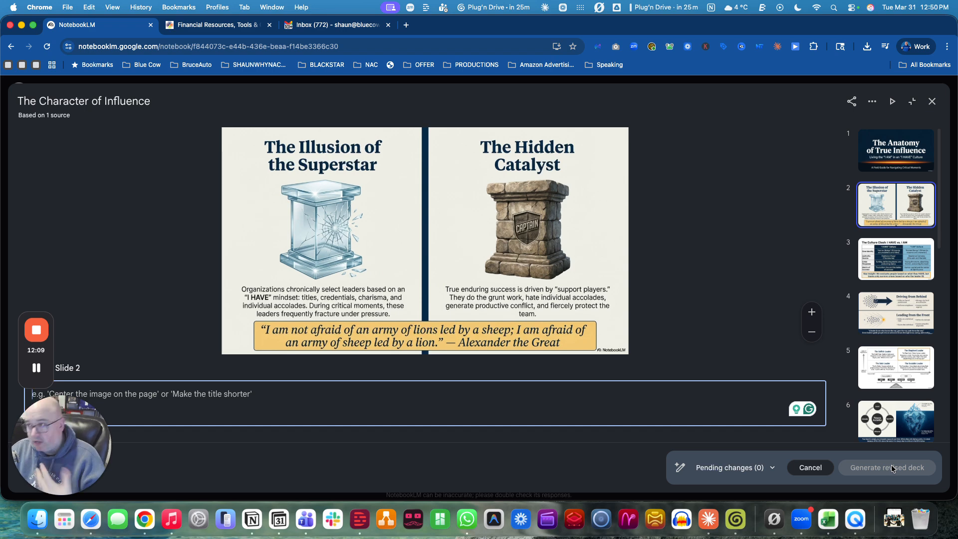
pyautogui.click(932, 102)
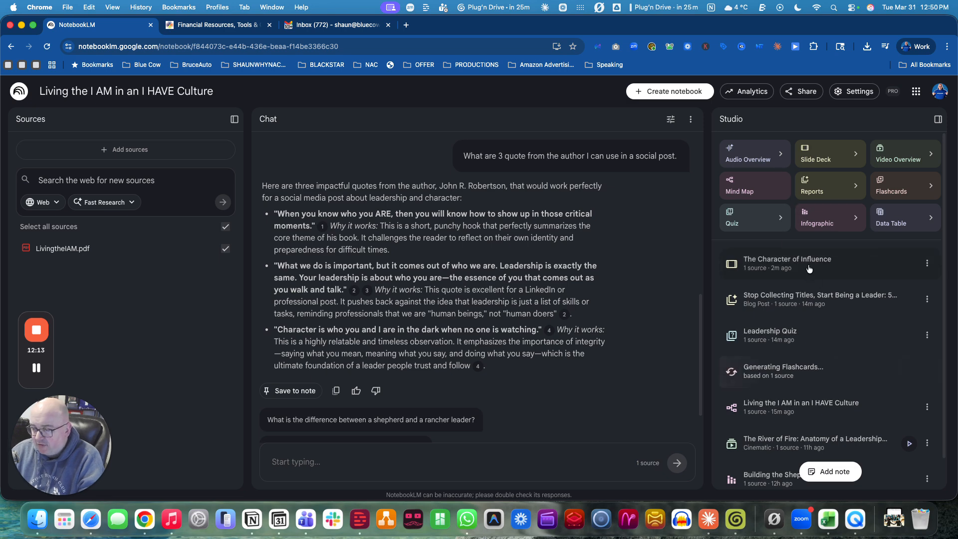
# Step: Reopen The Character of Influence deck and download it as a PowerPoint (.pptx) file
pyautogui.click(808, 267)
pyautogui.click(890, 150)
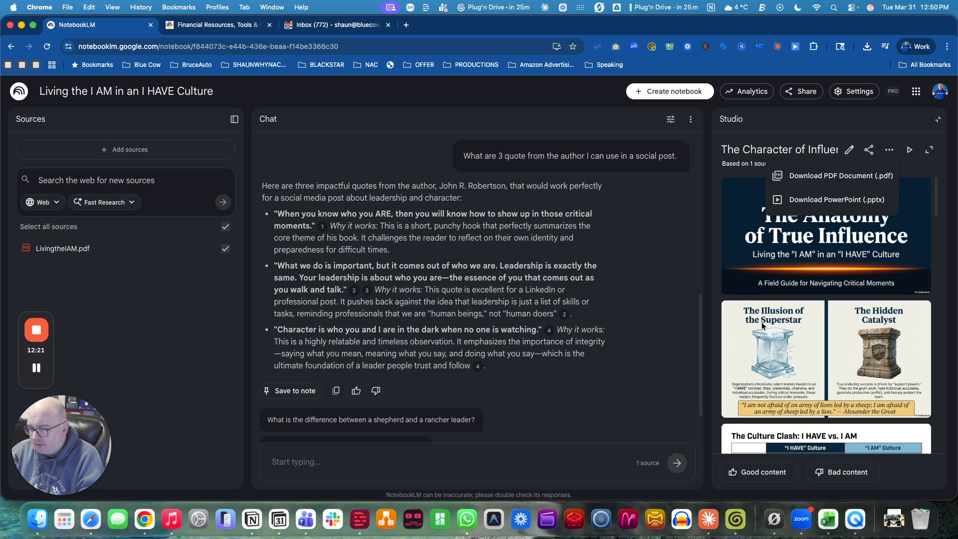
pyautogui.click(853, 196)
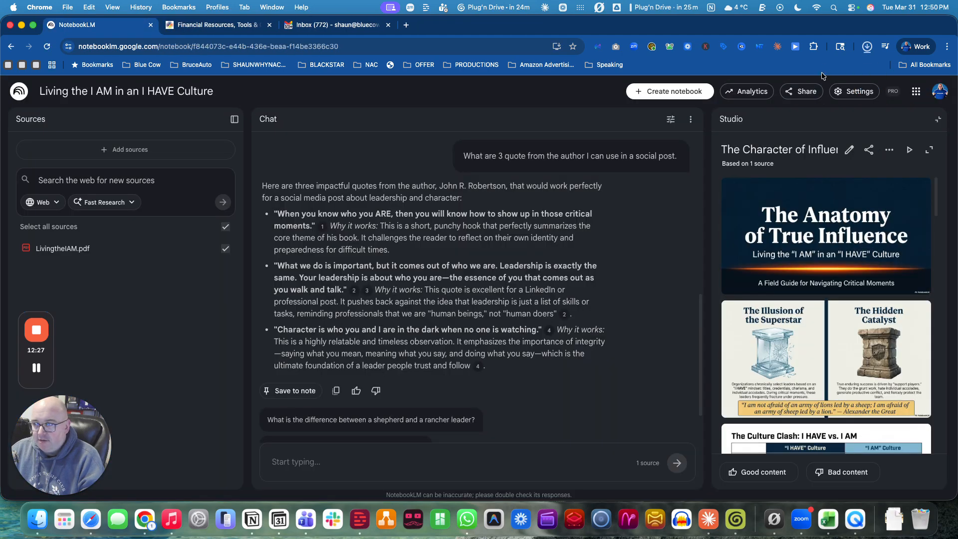
# Step: Open the downloaded The_Character_of_Influence.pptx from the browser's downloads list
pyautogui.click(859, 50)
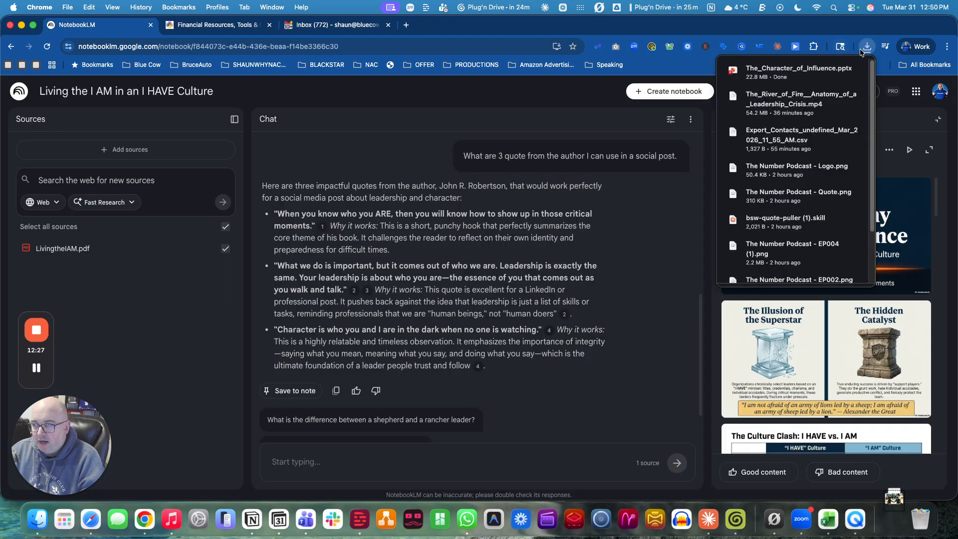
pyautogui.click(852, 70)
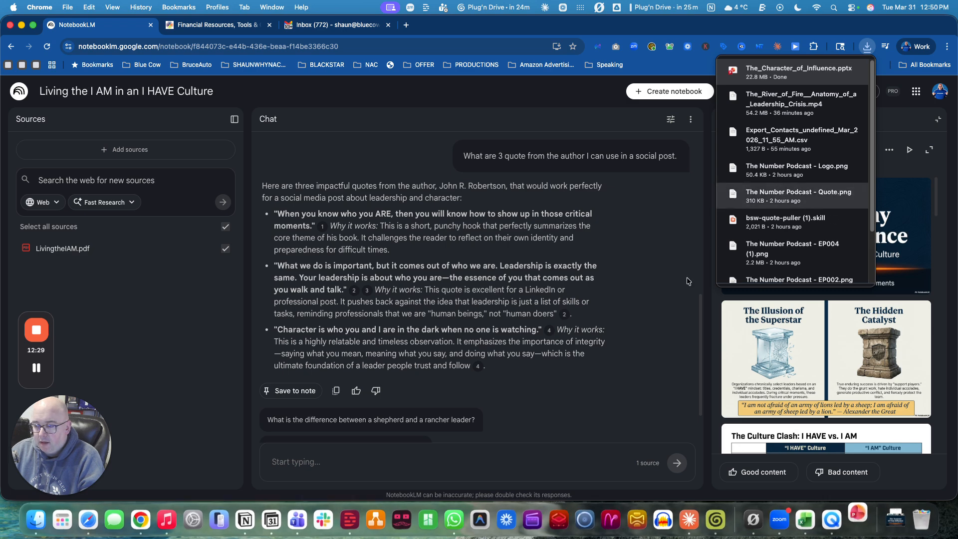
pyautogui.click(644, 320)
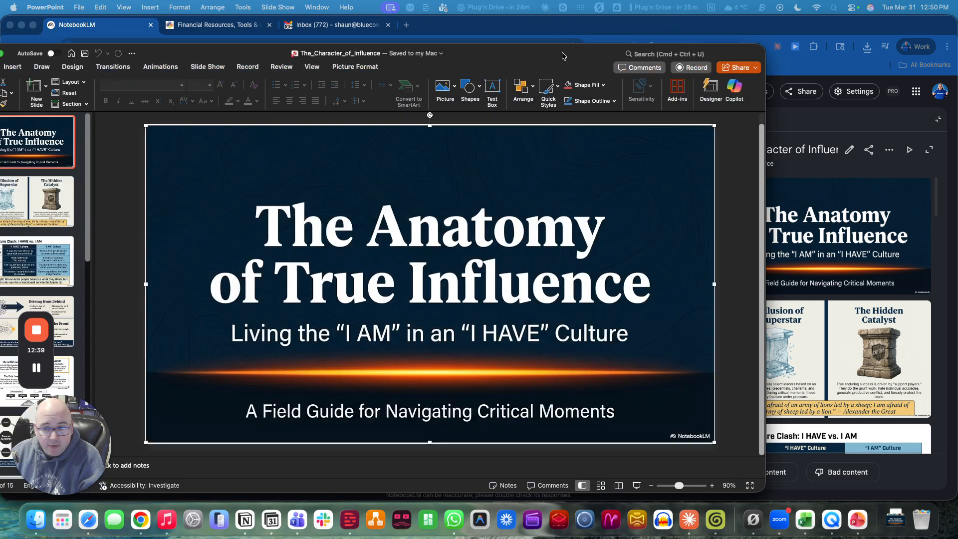
# Step: Move the PowerPoint window, go to slide 3, and select its table picture to show its format options
pyautogui.moveTo(563, 56); pyautogui.dragTo(680, 51)
pyautogui.click(150, 254)
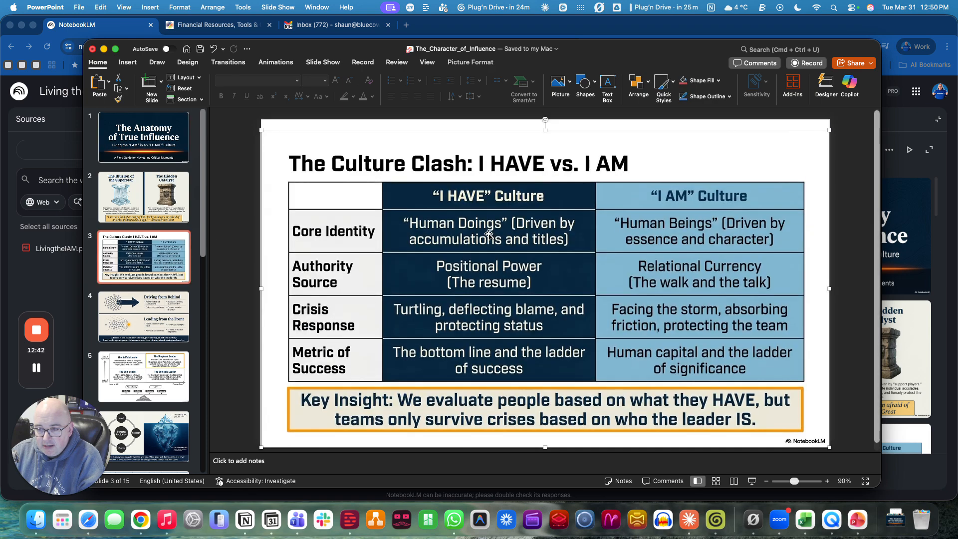
pyautogui.doubleClick(490, 232)
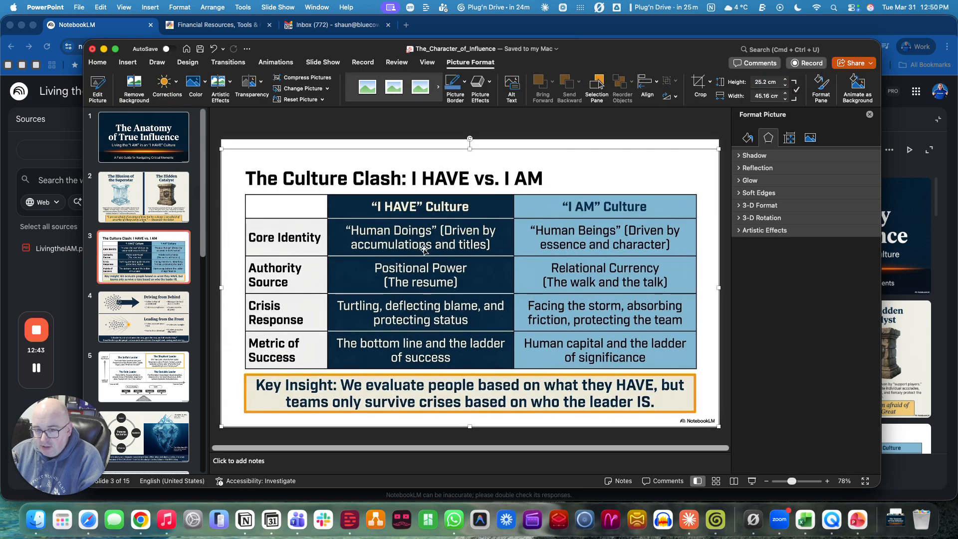
pyautogui.scroll(-5, 168, 296)
pyautogui.scroll(5, 169, 296)
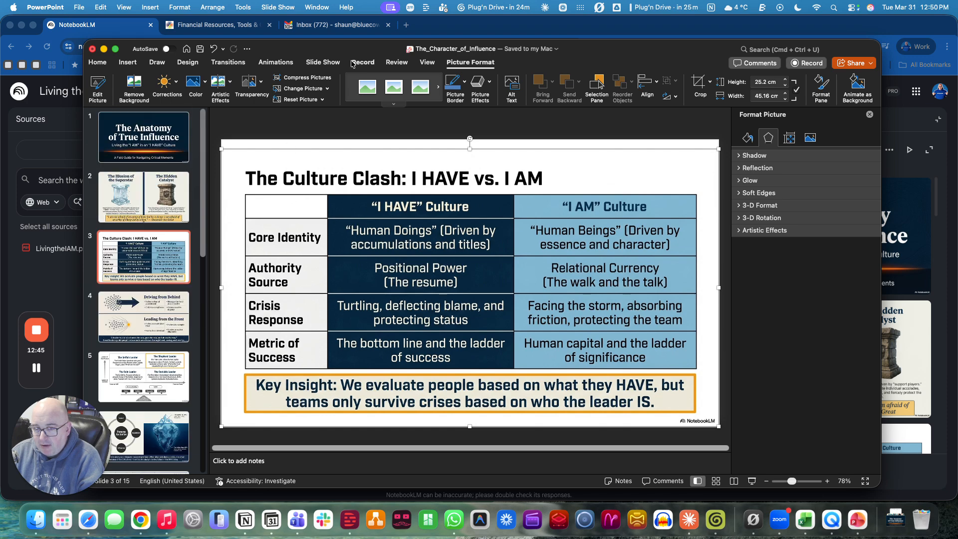
# Step: Close the presentation without saving changes
pyautogui.click(92, 48)
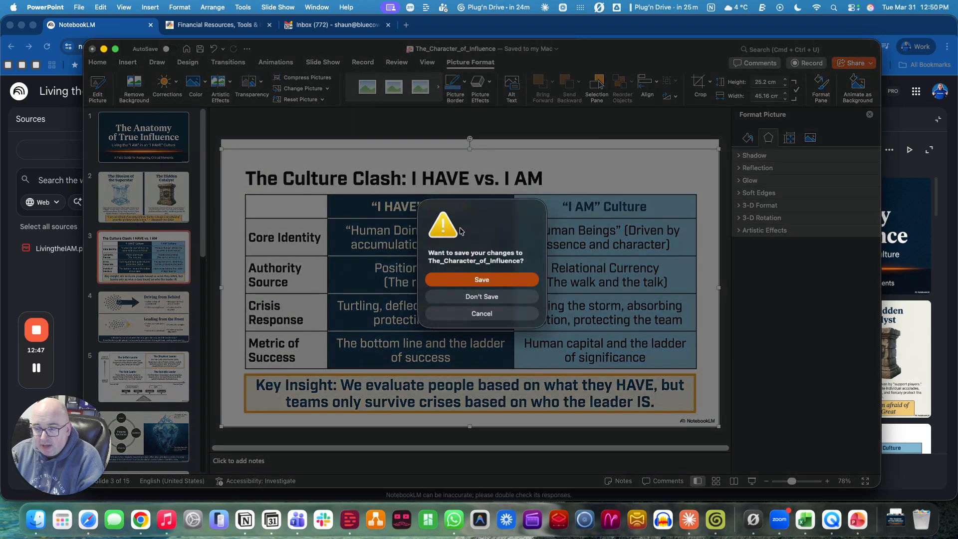
pyautogui.click(489, 298)
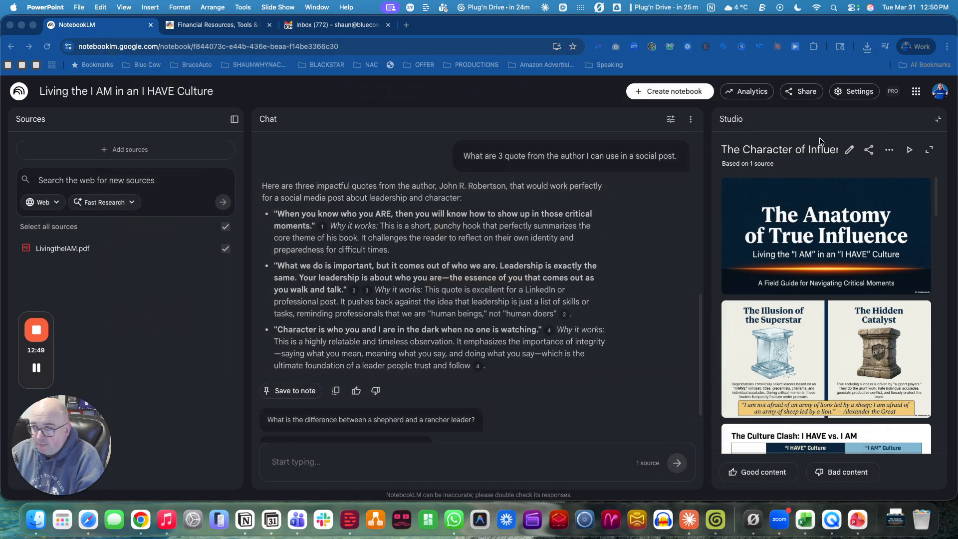
# Step: Collapse the open deck to return to the Studio outputs list
pyautogui.click(939, 119)
pyautogui.click(938, 120)
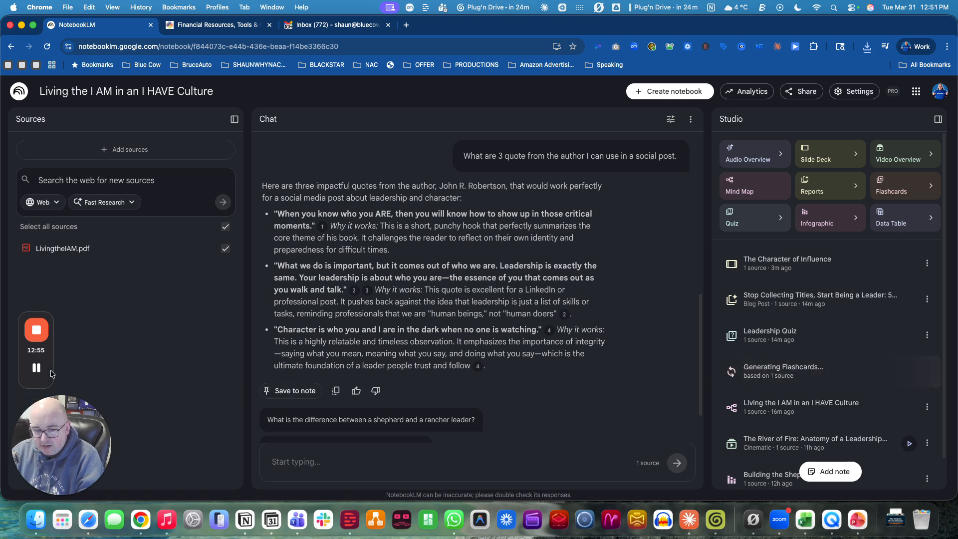
pyautogui.click(32, 369)
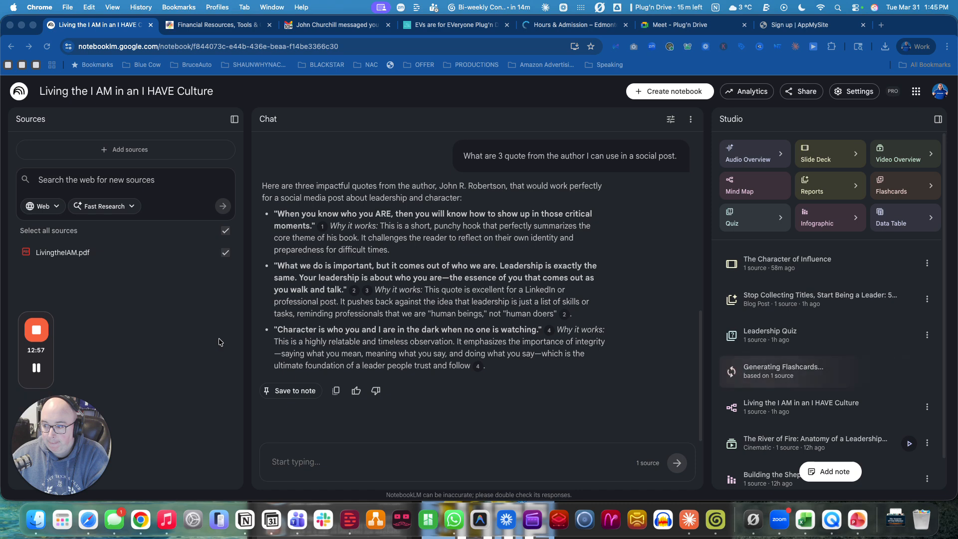